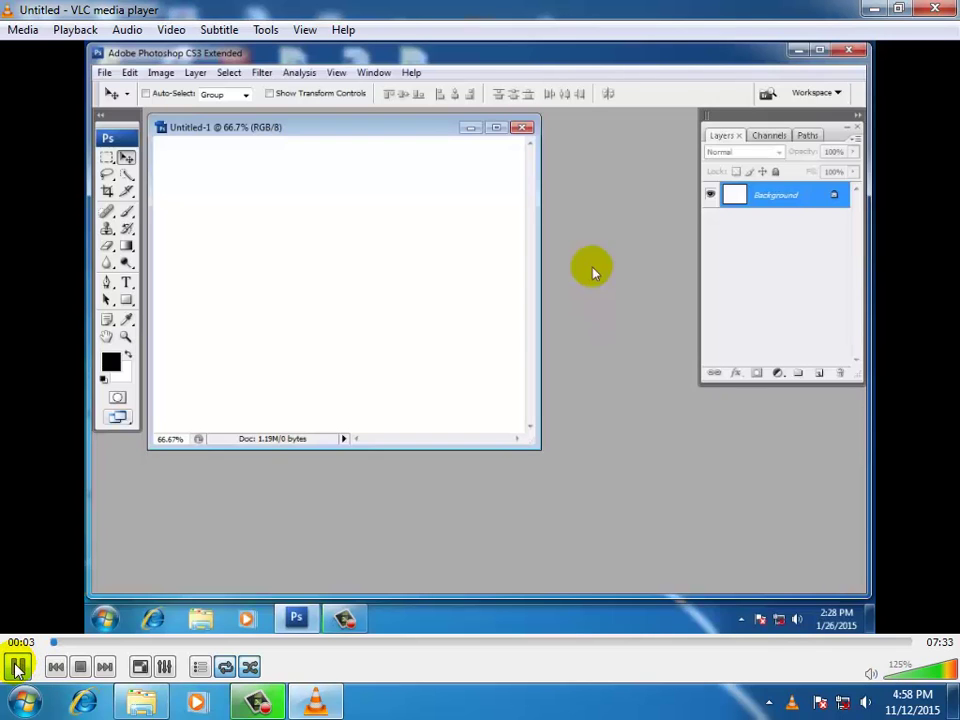
Step: Play the recording in VLC full screen so the blank Untitled-1 document fills the view
{"action": "left_click", "coordinate": [17, 667]}
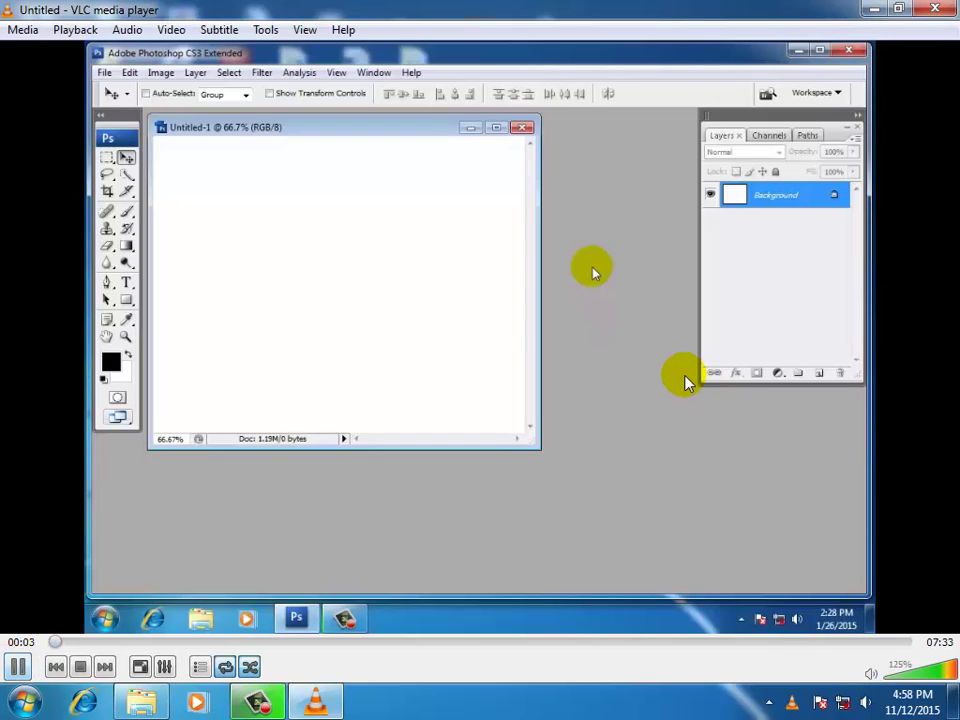
{"action": "double_click", "coordinate": [640, 392]}
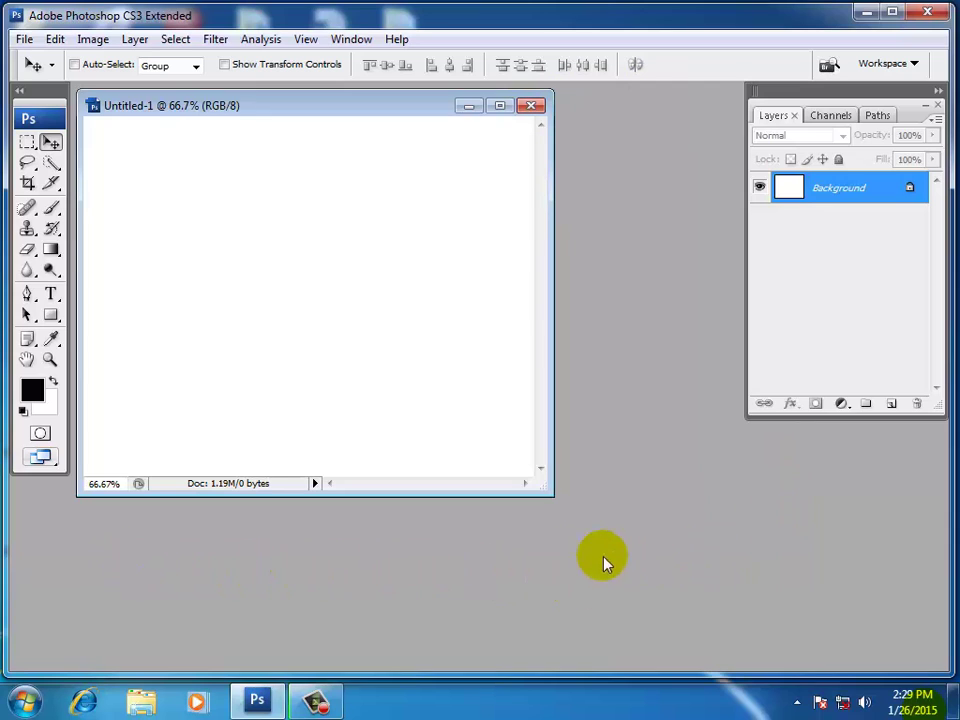
Step: Open flowers 2.JPG from the Flowers folder as its own document
{"action": "left_click", "coordinate": [24, 40]}
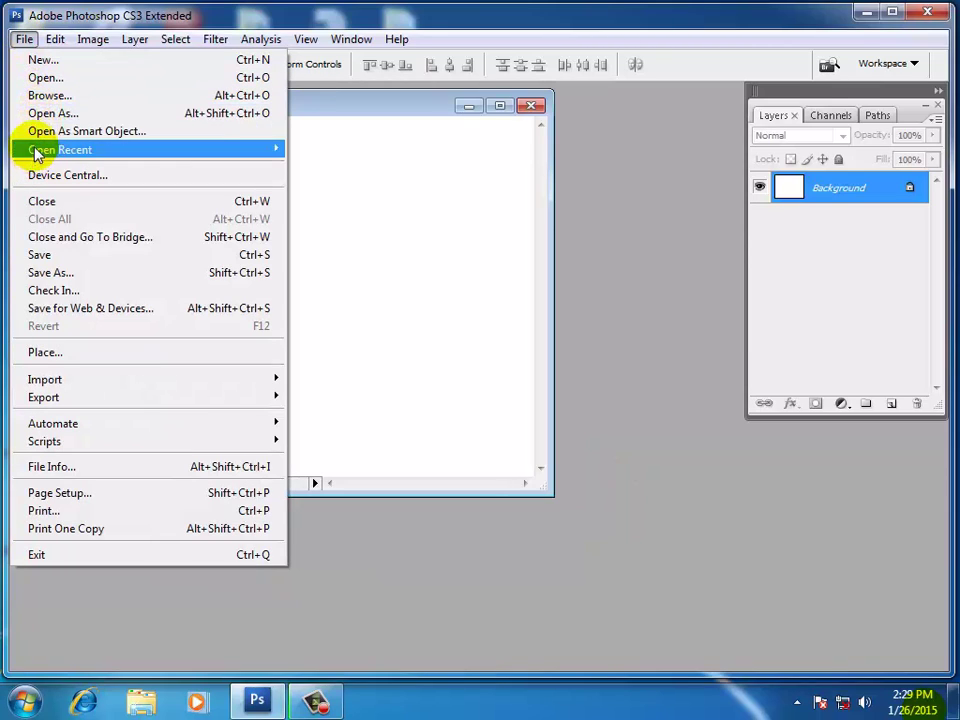
{"action": "left_click", "coordinate": [40, 78]}
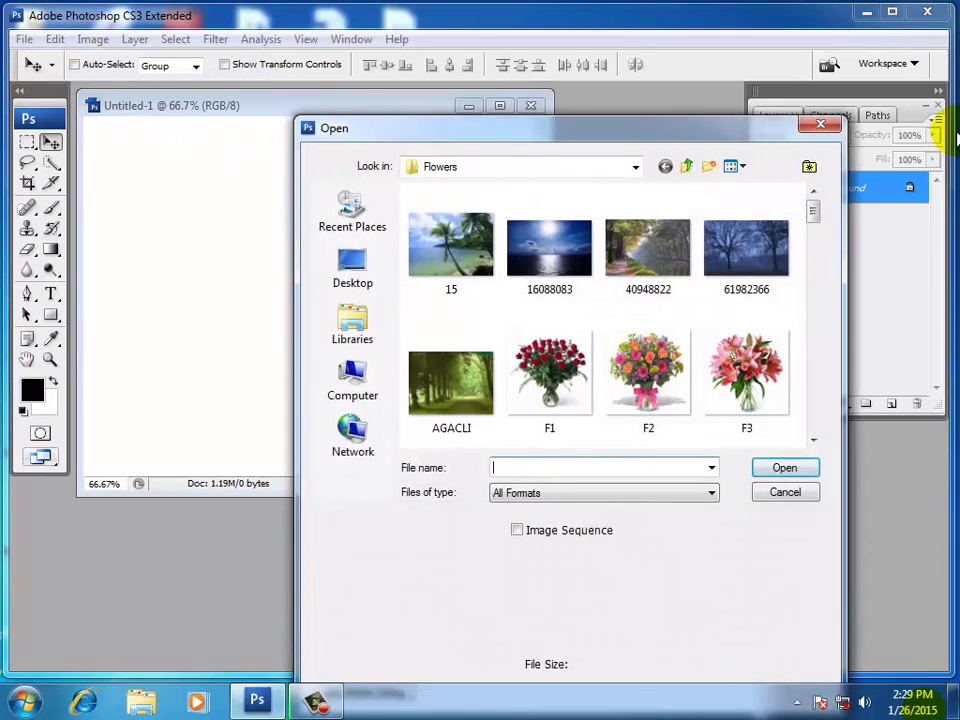
{"action": "left_click", "coordinate": [820, 125]}
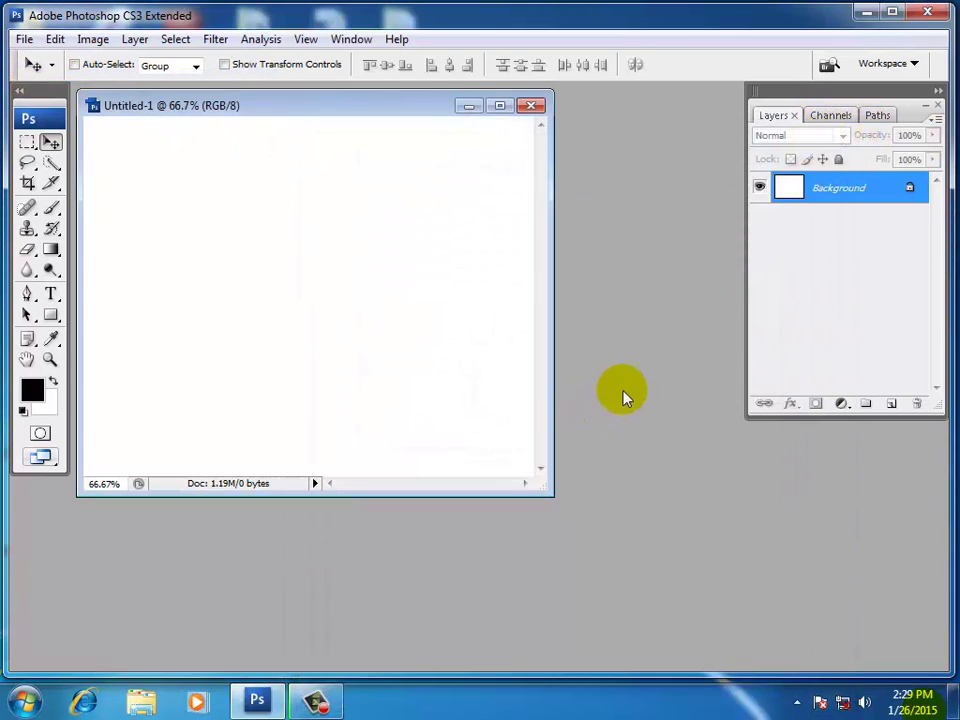
{"action": "double_click", "coordinate": [626, 392]}
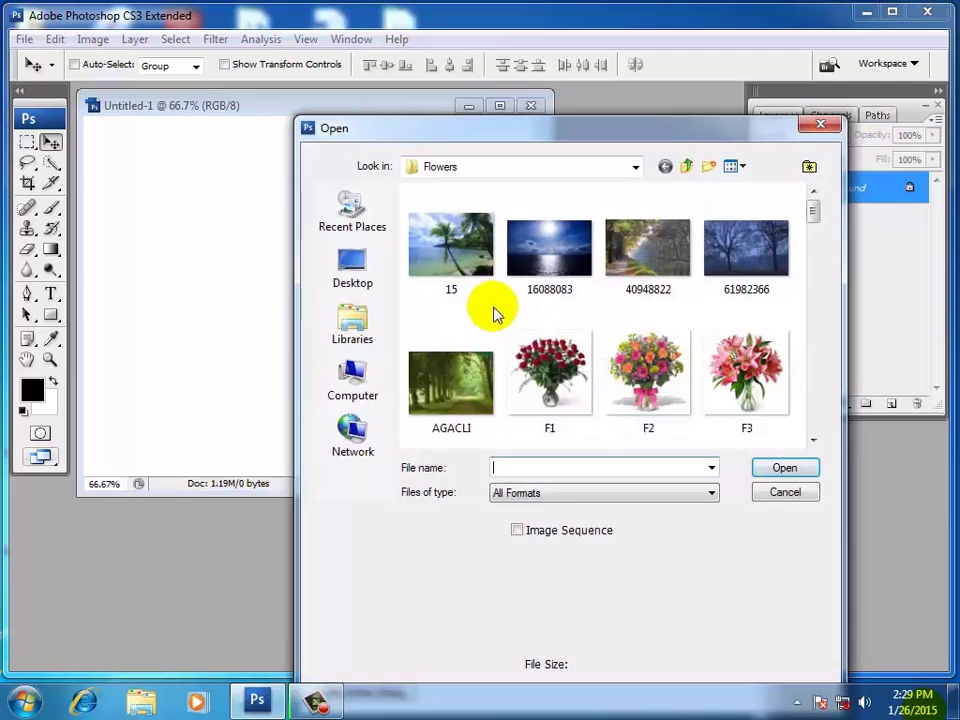
{"action": "left_click", "coordinate": [640, 375]}
{"action": "left_click", "coordinate": [813, 440]}
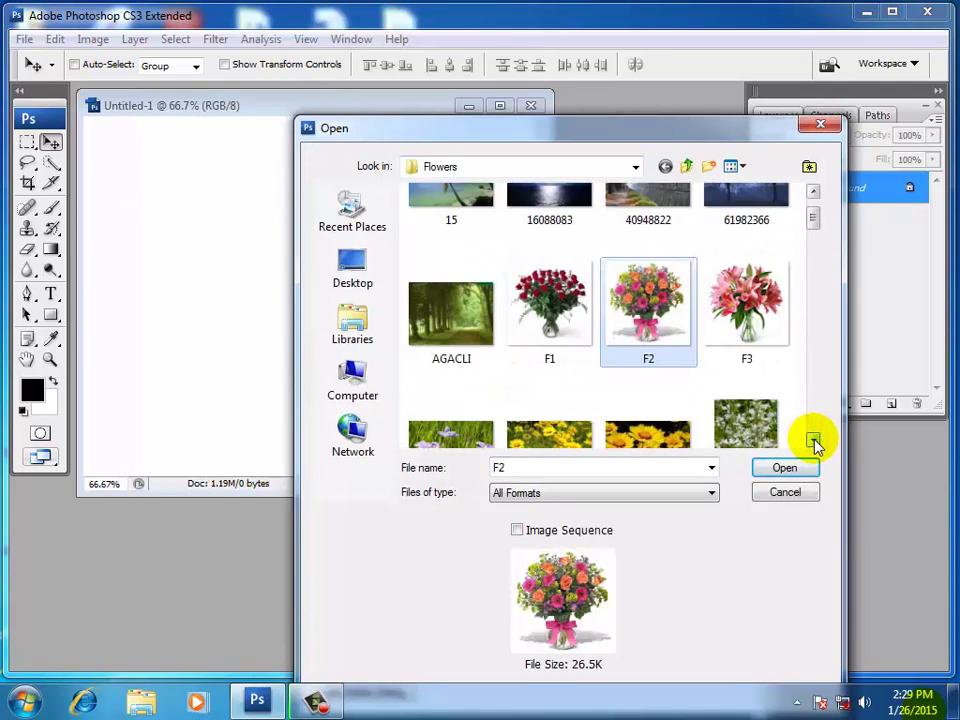
{"action": "left_click", "coordinate": [813, 440]}
{"action": "left_click", "coordinate": [522, 316]}
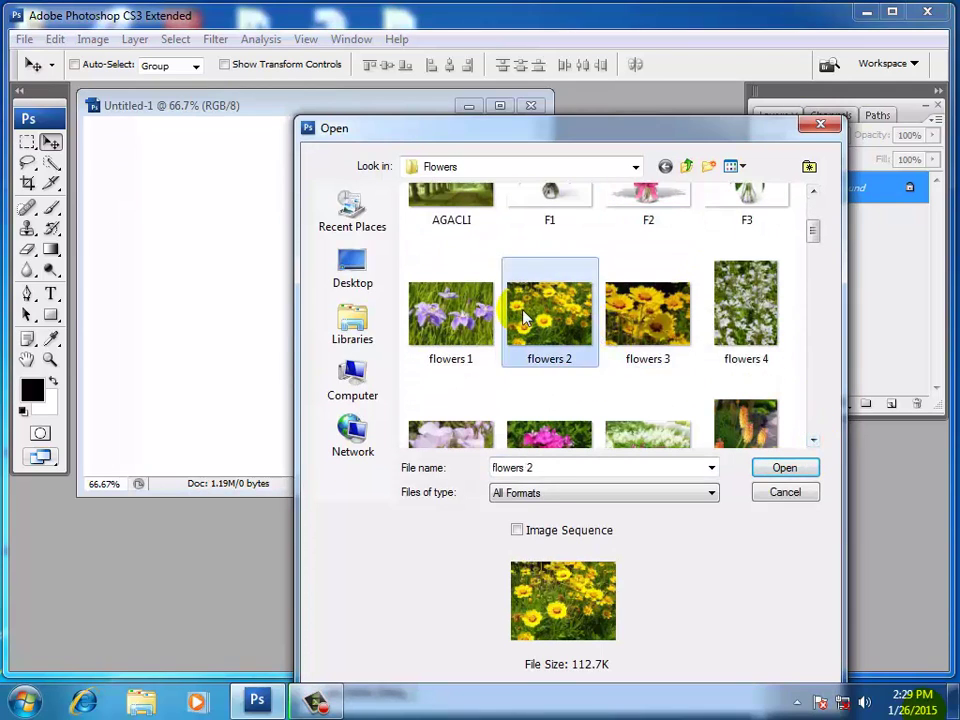
{"action": "left_click", "coordinate": [776, 467]}
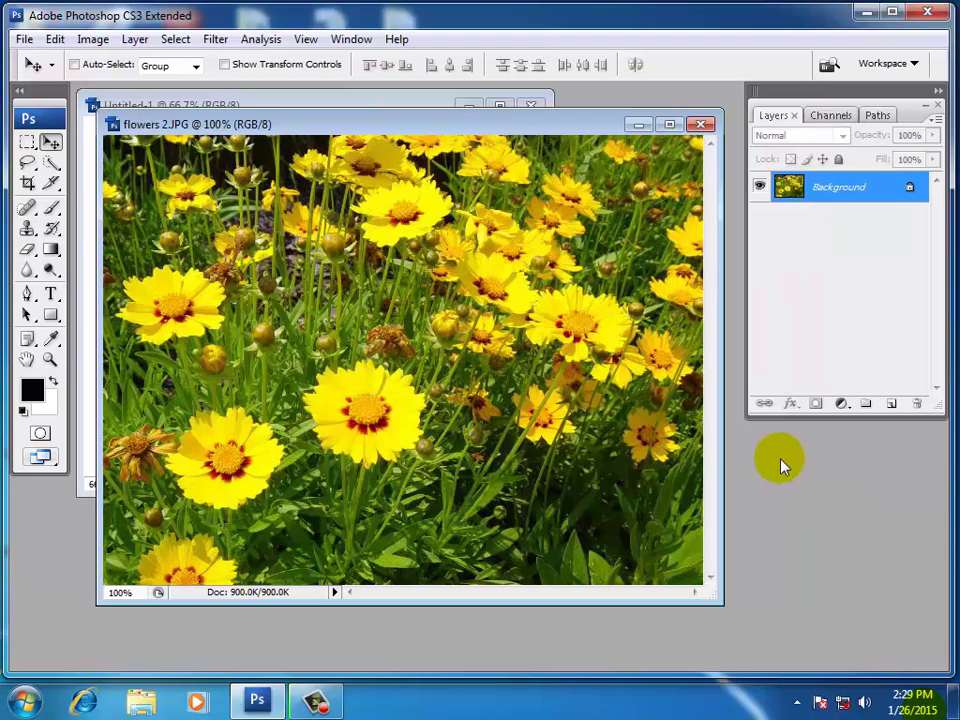
Step: Move the flowers 2.JPG window down and to the right
{"action": "left_click", "coordinate": [50, 145]}
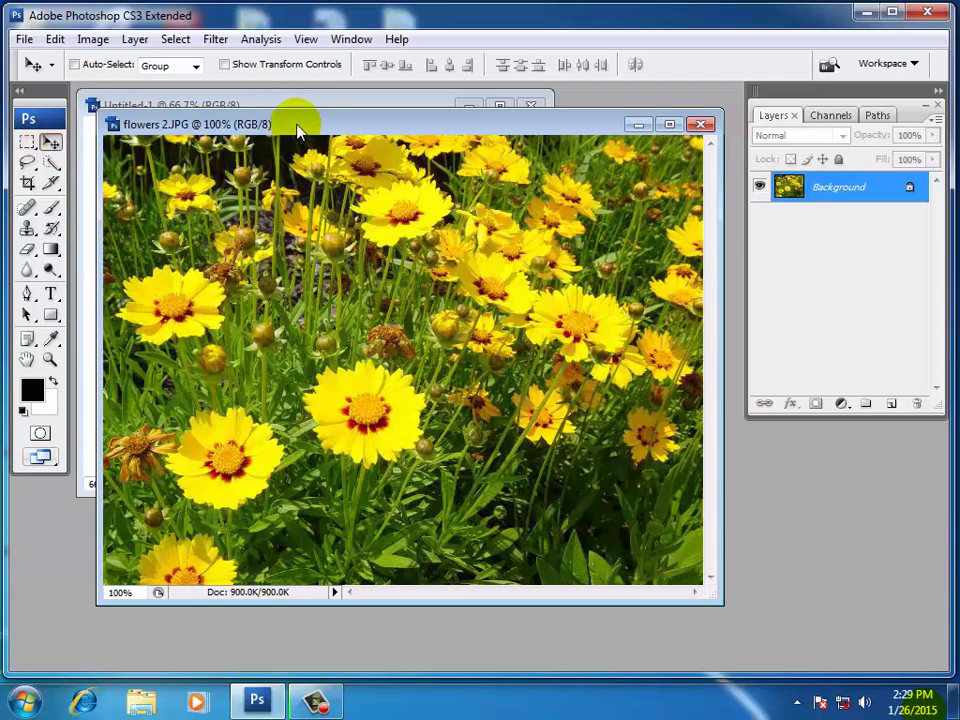
{"action": "left_click", "coordinate": [112, 125]}
{"action": "left_click", "coordinate": [145, 168]}
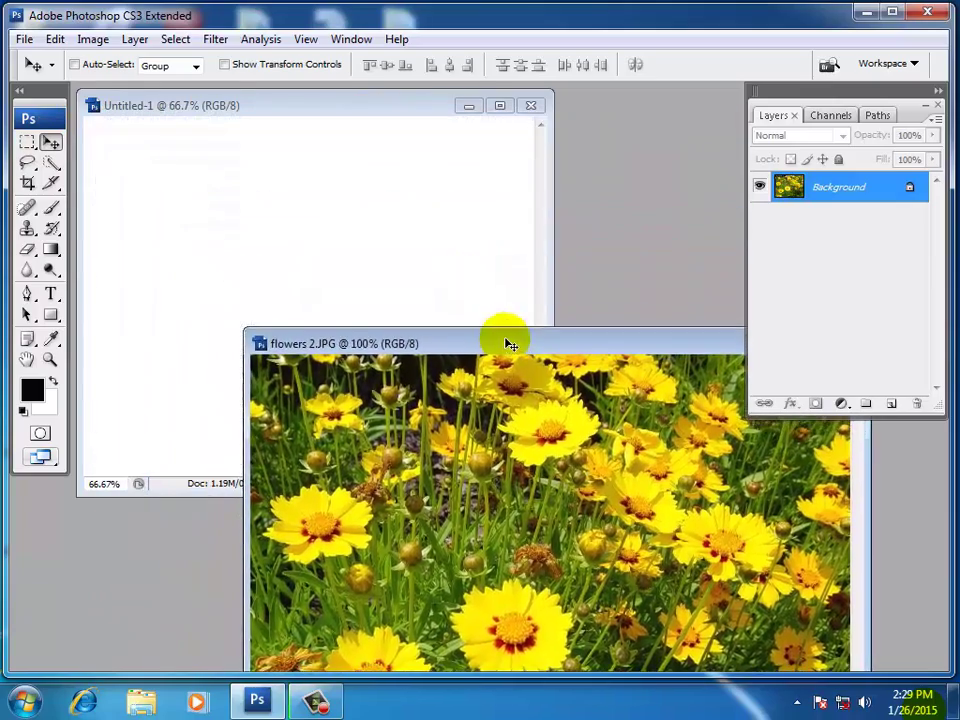
{"action": "left_click", "coordinate": [560, 410]}
{"action": "left_click_drag", "start_coordinate": [560, 410], "coordinate": [586, 416]}
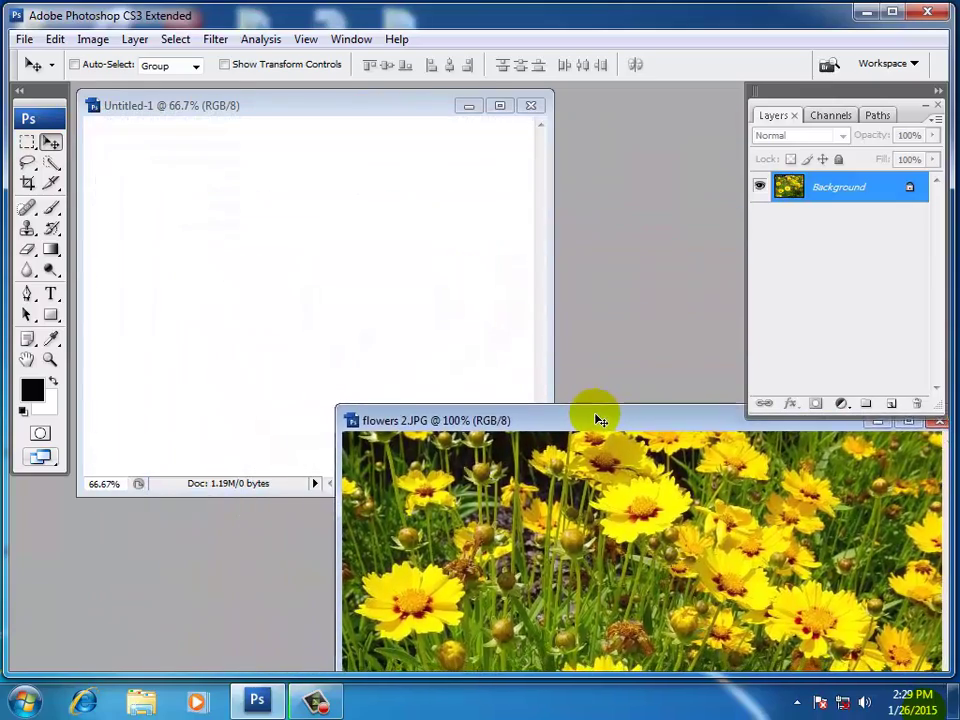
{"action": "left_click", "coordinate": [587, 415]}
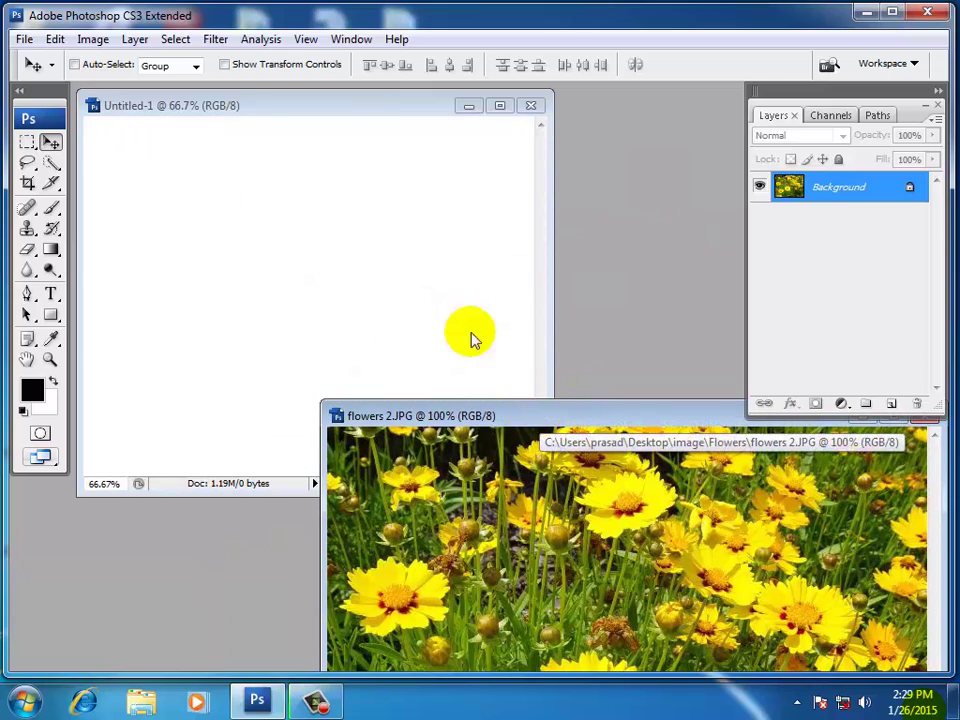
Step: Switch between the two documents, leaving Untitled-1 as the active document
{"action": "left_click", "coordinate": [49, 143]}
{"action": "left_click", "coordinate": [259, 106]}
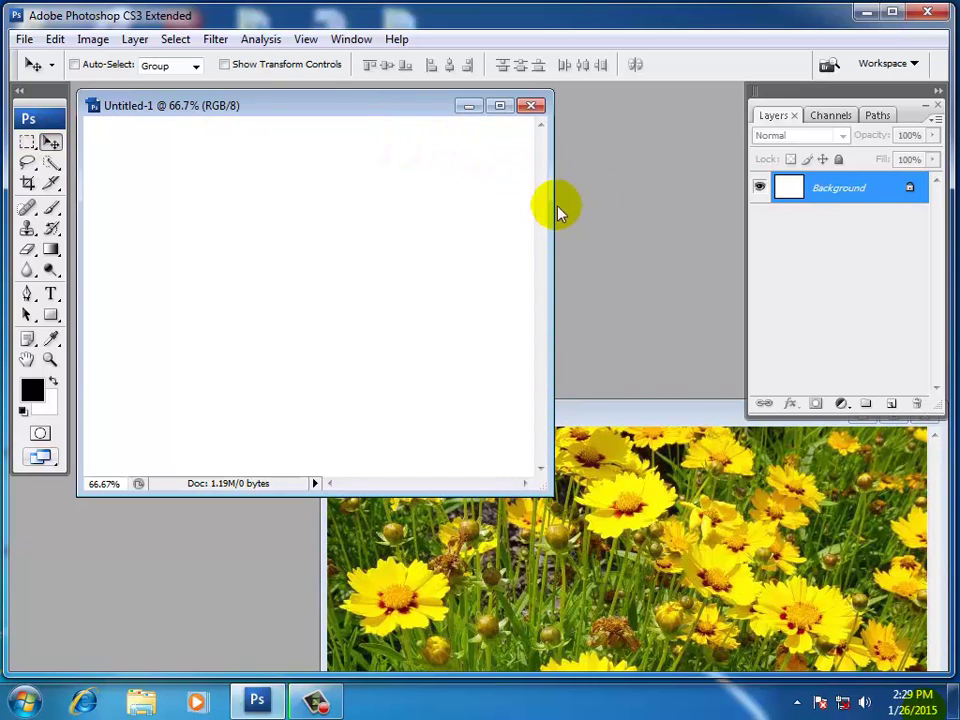
{"action": "left_click", "coordinate": [635, 418]}
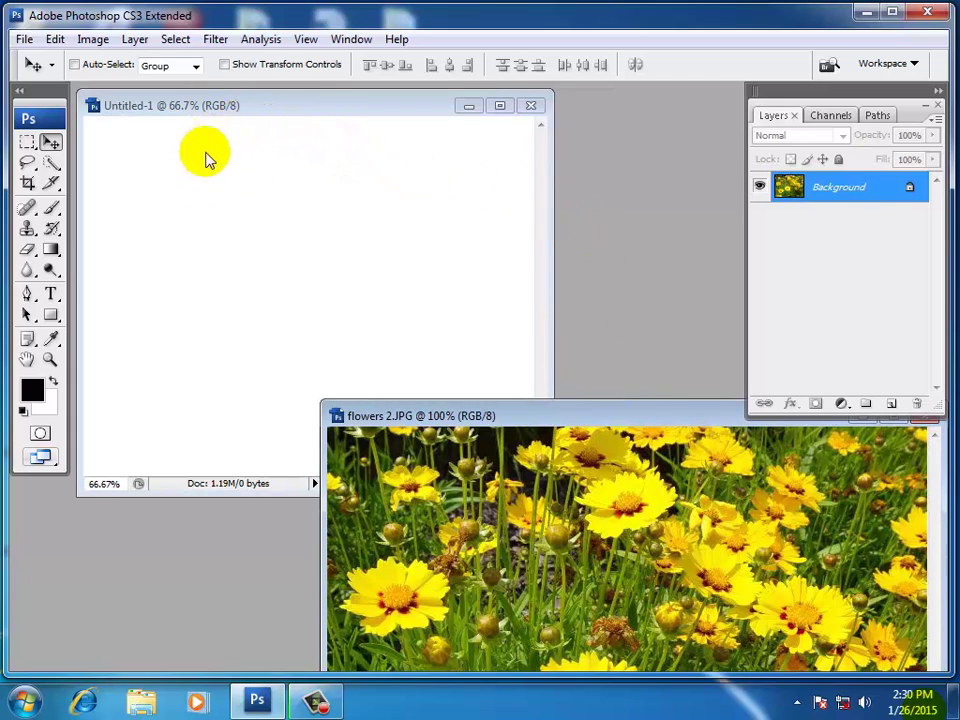
{"action": "left_click", "coordinate": [277, 108]}
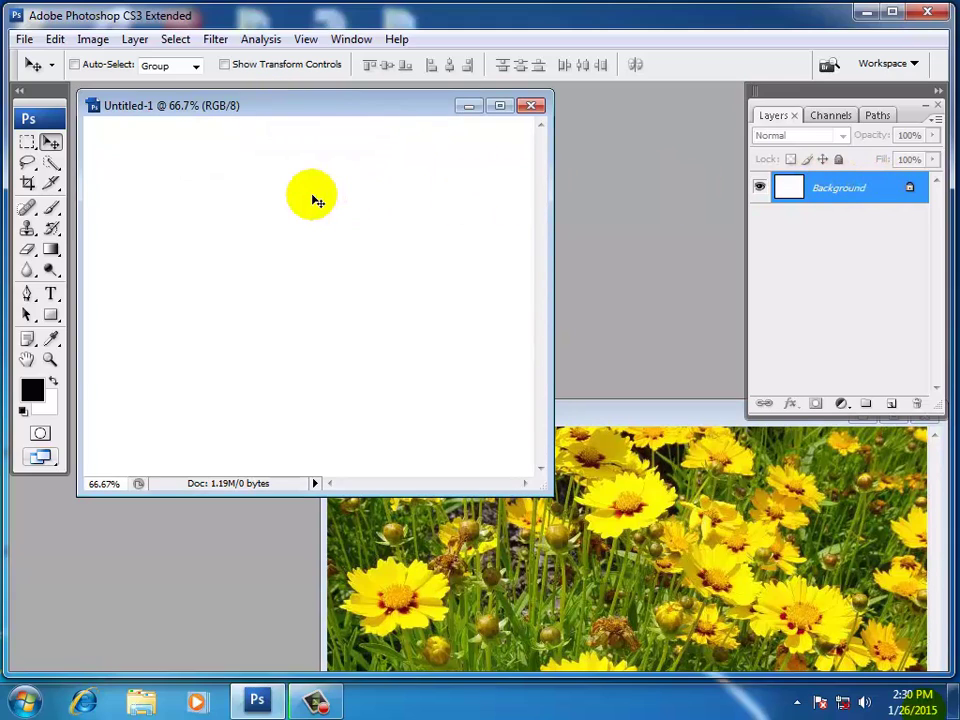
{"action": "left_click", "coordinate": [630, 540]}
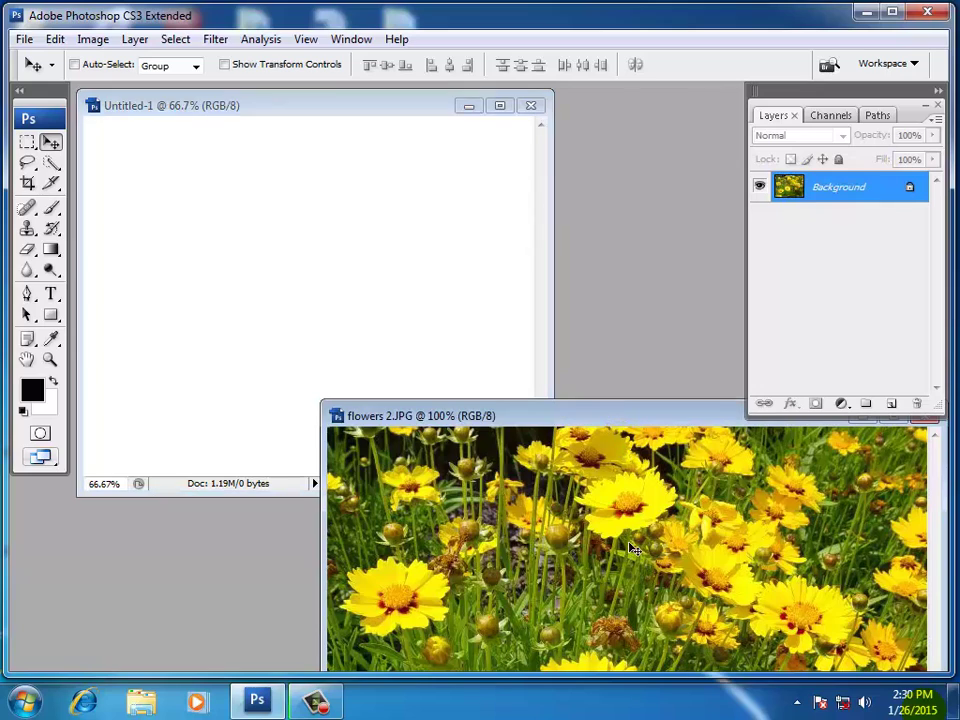
{"action": "left_click_drag", "start_coordinate": [570, 478], "coordinate": [197, 297]}
{"action": "left_click", "coordinate": [51, 145]}
{"action": "mouse_move", "coordinate": [605, 570]}
{"action": "left_mouse_down"}
{"action": "mouse_move", "coordinate": [233, 228]}
{"action": "mouse_move", "coordinate": [516, 498]}
{"action": "left_mouse_up"}
{"action": "left_click_drag", "start_coordinate": [612, 570], "coordinate": [514, 536]}
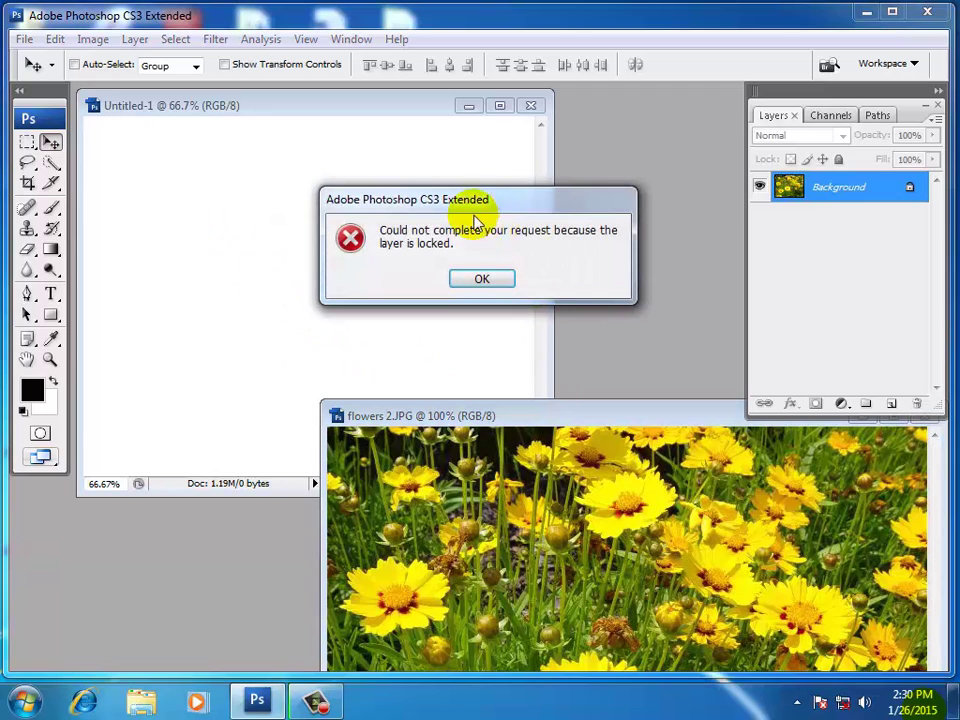
{"action": "left_click", "coordinate": [493, 282]}
{"action": "mouse_move", "coordinate": [422, 462]}
{"action": "left_mouse_down"}
{"action": "mouse_move", "coordinate": [92, 117]}
{"action": "mouse_move", "coordinate": [88, 205]}
{"action": "mouse_move", "coordinate": [503, 400]}
{"action": "left_mouse_up"}
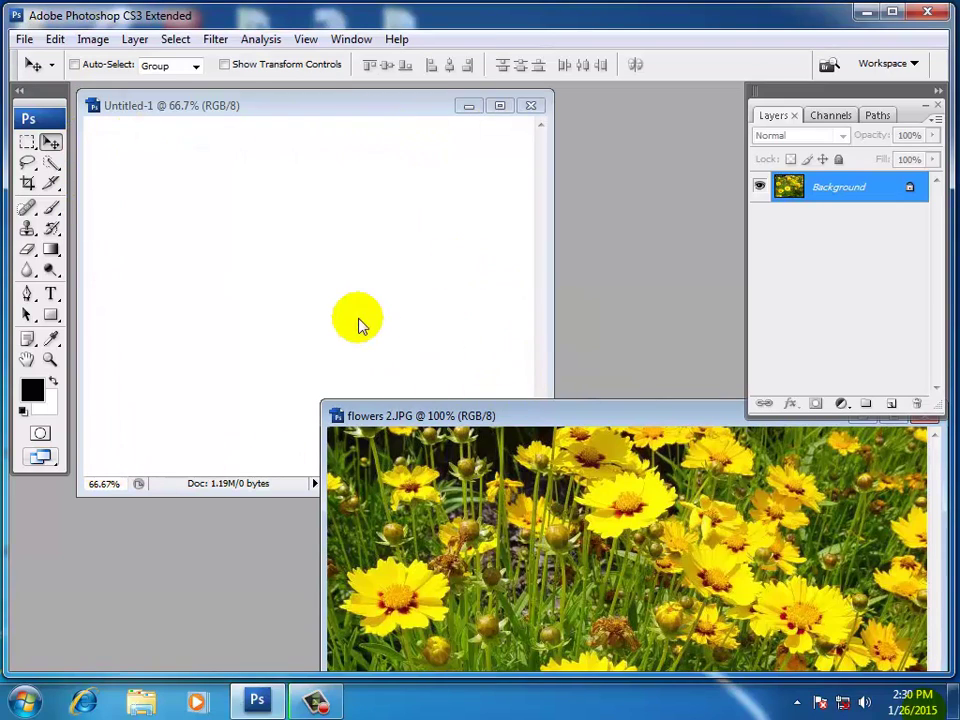
{"action": "left_click_drag", "start_coordinate": [355, 322], "coordinate": [552, 455]}
Step: Drag the flowers photo into Untitled-1 as Layer 1 and place it near the canvas top
{"action": "left_click", "coordinate": [50, 145]}
{"action": "mouse_move", "coordinate": [456, 483]}
{"action": "left_mouse_down"}
{"action": "mouse_move", "coordinate": [355, 393]}
{"action": "mouse_move", "coordinate": [333, 339]}
{"action": "left_mouse_up"}
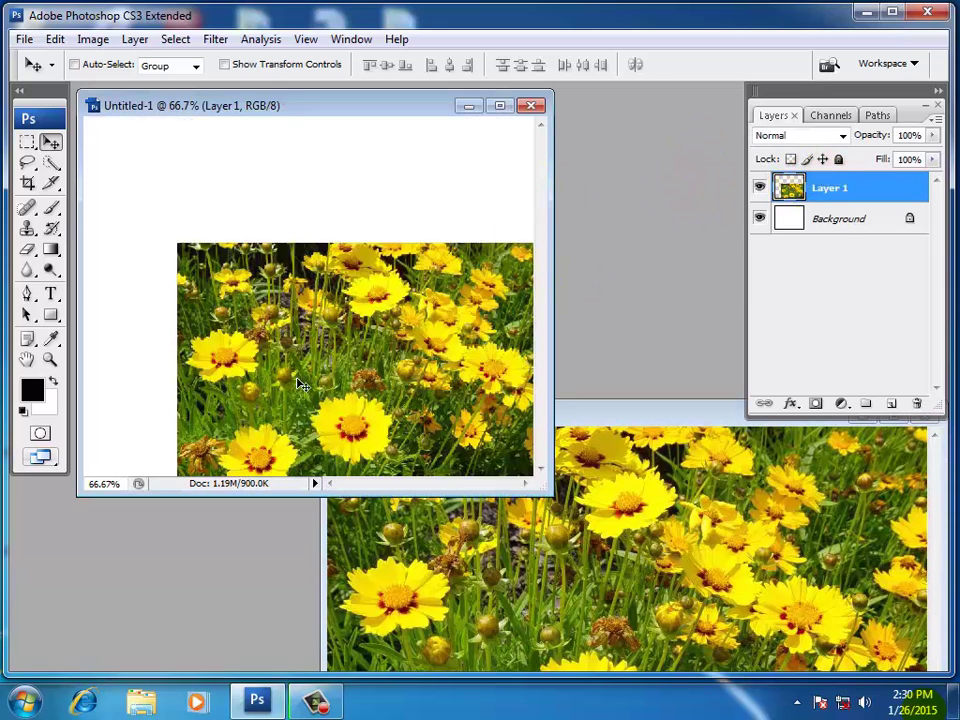
{"action": "mouse_move", "coordinate": [319, 368]}
{"action": "left_mouse_down"}
{"action": "mouse_move", "coordinate": [312, 293]}
{"action": "mouse_move", "coordinate": [285, 238]}
{"action": "mouse_move", "coordinate": [261, 239]}
{"action": "left_mouse_up"}
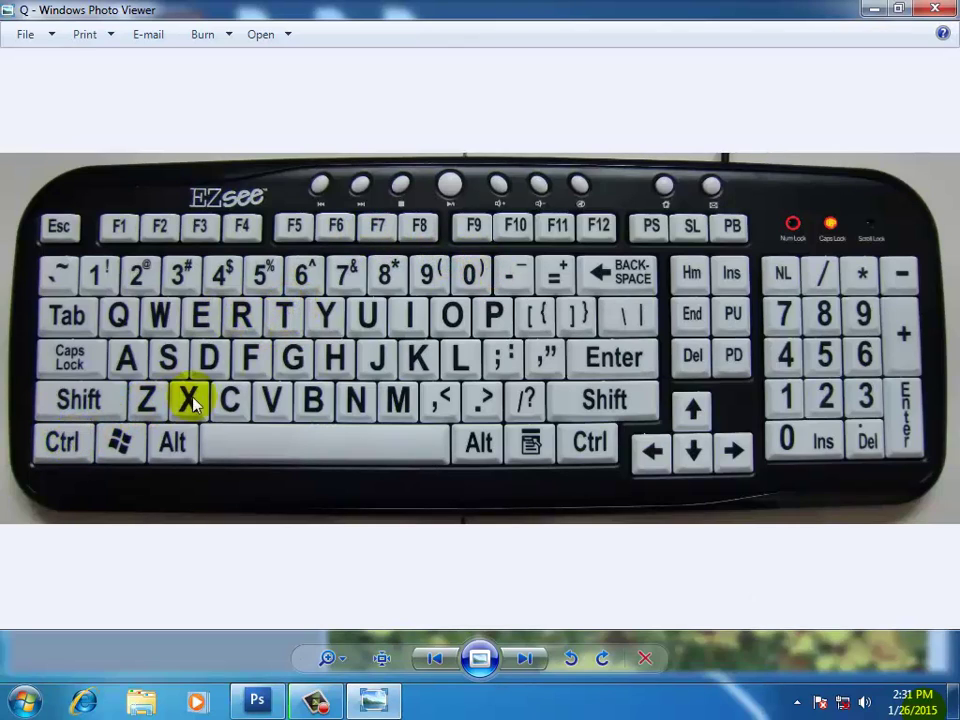
{"action": "left_click", "coordinate": [874, 10]}
{"action": "left_click_drag", "start_coordinate": [284, 232], "coordinate": [296, 230]}
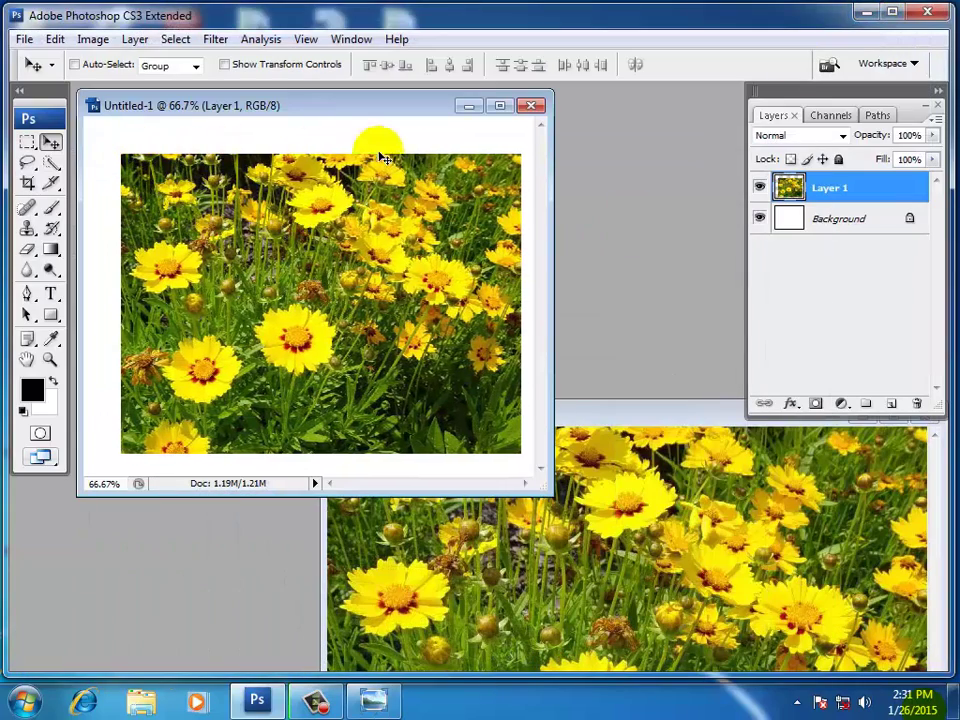
Step: Free Transform Layer 1 smaller and move it toward the upper left
{"action": "key", "text": "ctrl+t"}
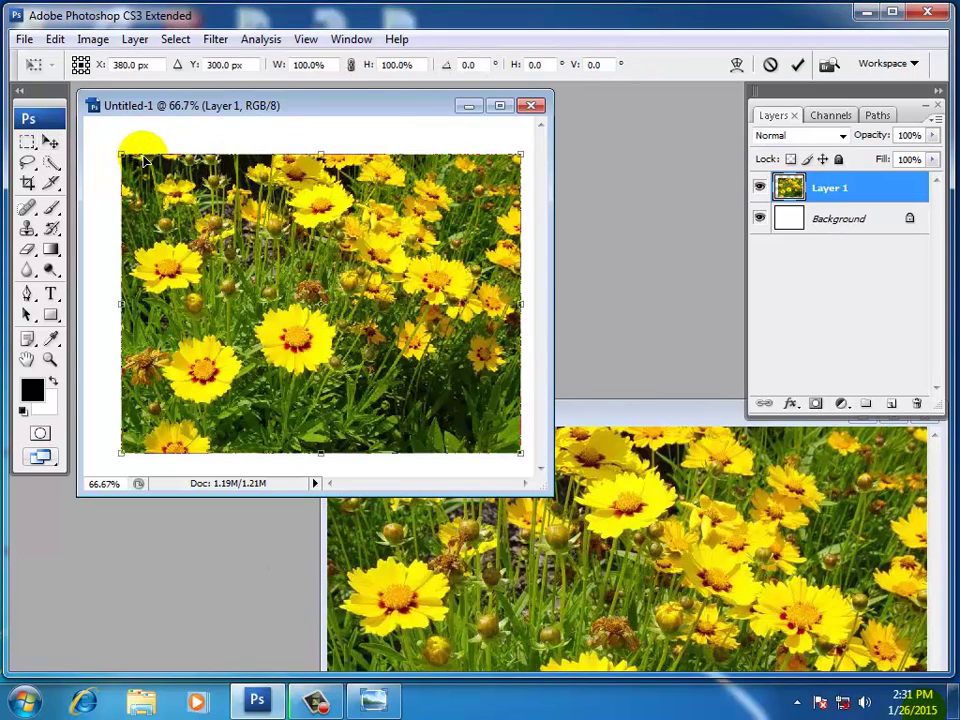
{"action": "left_click", "coordinate": [122, 300]}
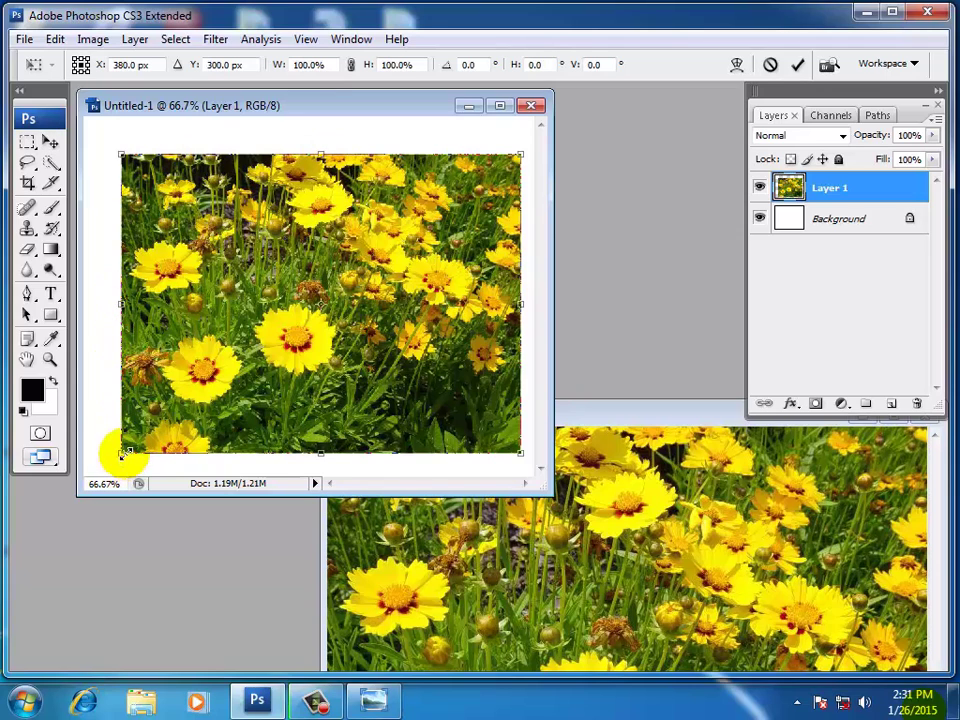
{"action": "left_click_drag", "start_coordinate": [122, 180], "coordinate": [333, 330]}
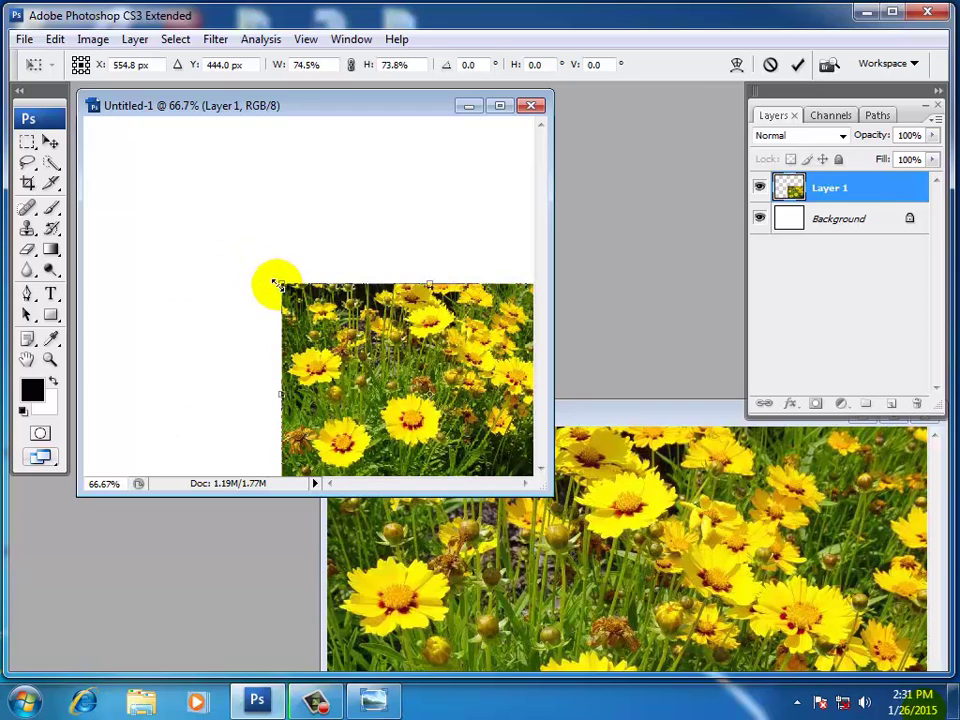
{"action": "left_click_drag", "start_coordinate": [280, 284], "coordinate": [386, 366]}
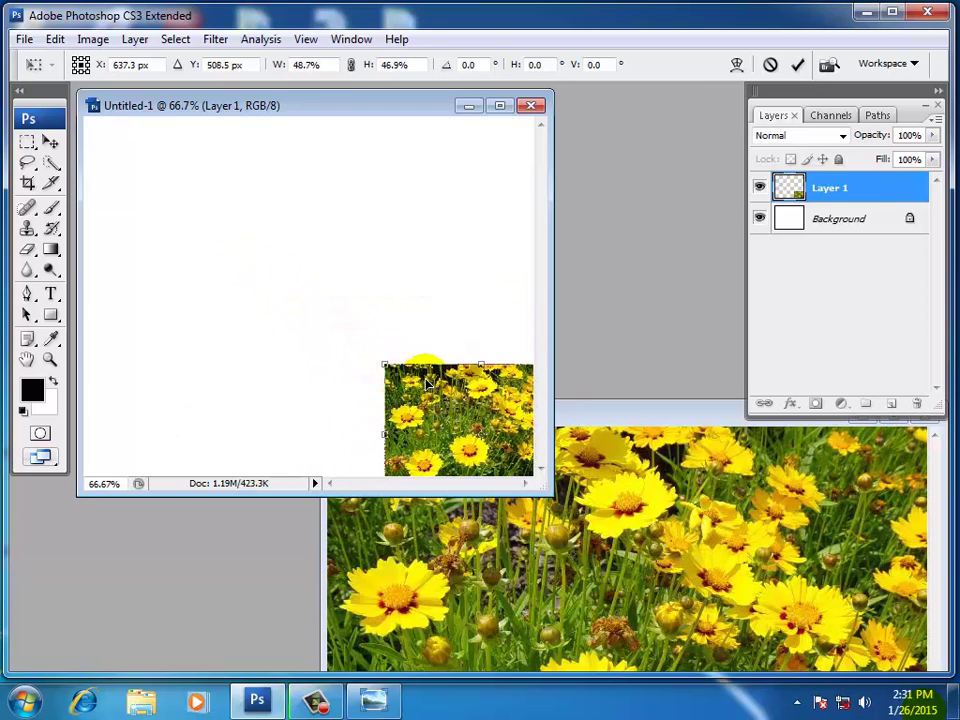
{"action": "left_click_drag", "start_coordinate": [452, 406], "coordinate": [296, 268]}
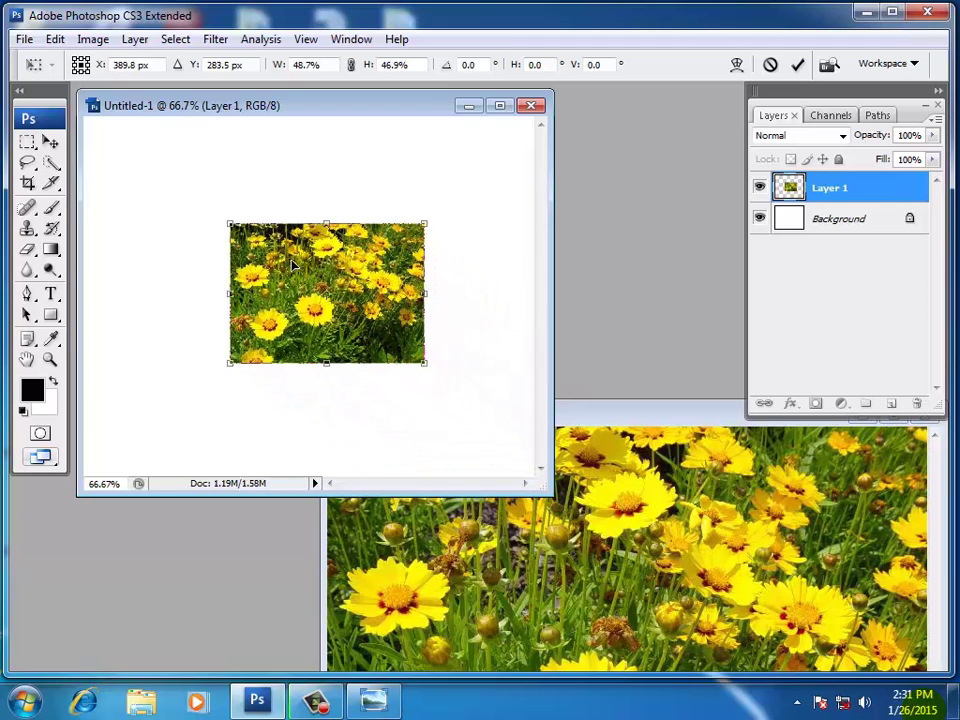
Step: Shrink Layer 1 further to 37.7% by 40.3% at top left, commit, then bring flowers 2.JPG forward
{"action": "left_click", "coordinate": [226, 215]}
{"action": "left_click_drag", "start_coordinate": [228, 219], "coordinate": [274, 242]}
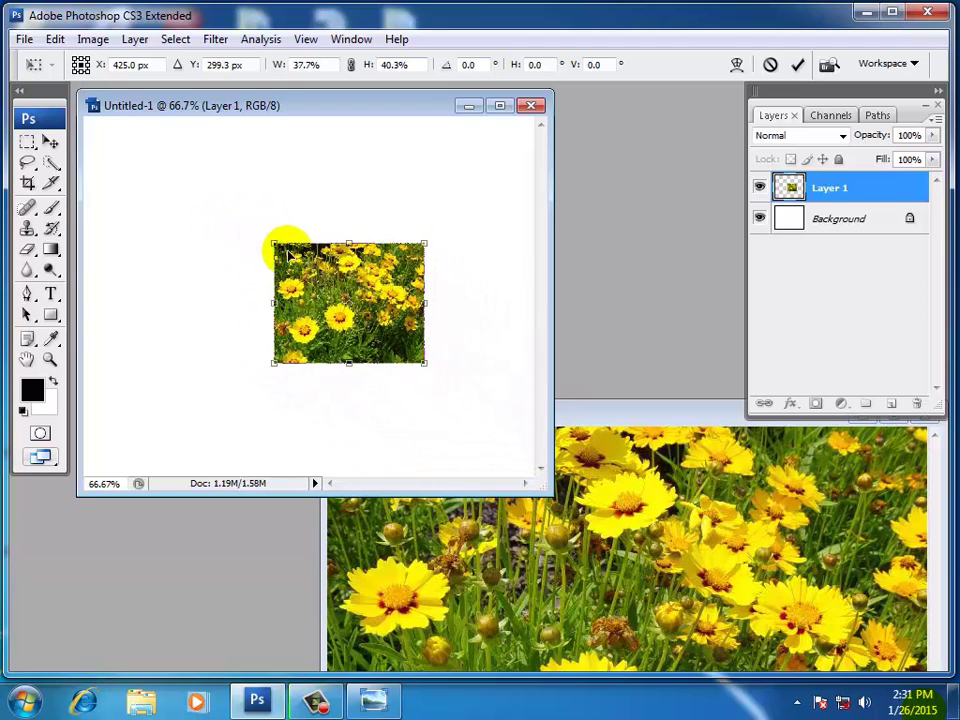
{"action": "left_click_drag", "start_coordinate": [339, 285], "coordinate": [235, 230]}
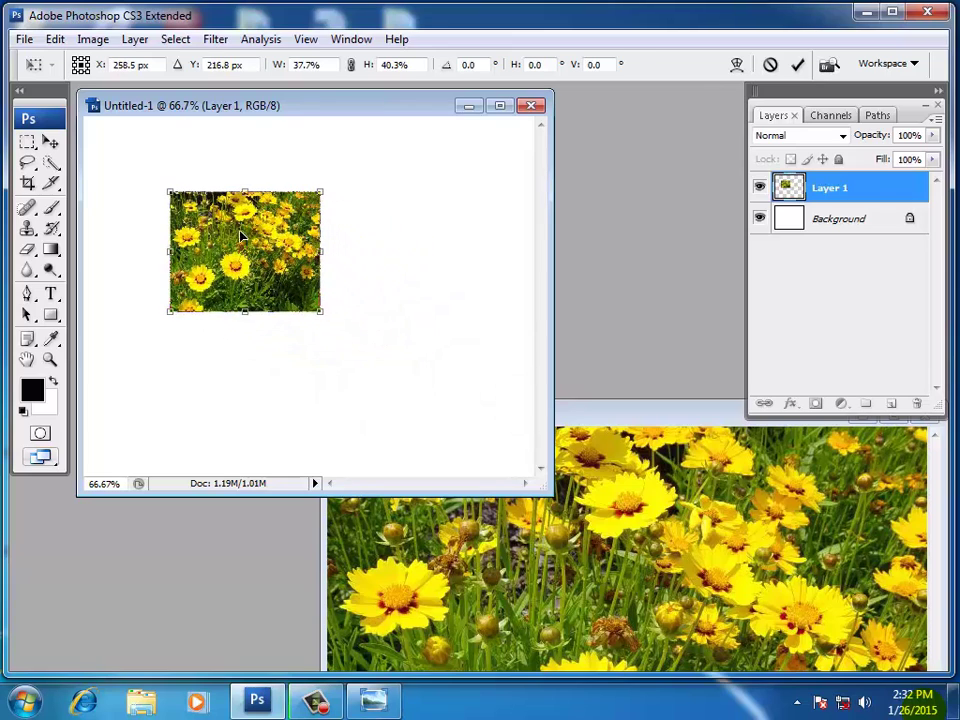
{"action": "left_click", "coordinate": [171, 198]}
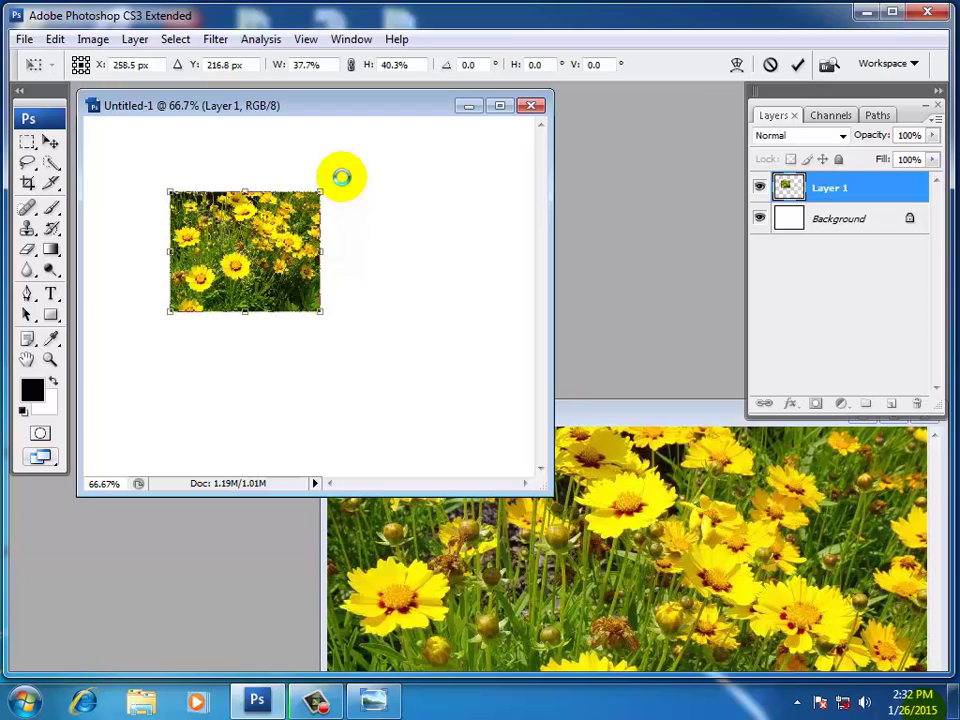
{"action": "left_click_drag", "start_coordinate": [341, 177], "coordinate": [335, 184]}
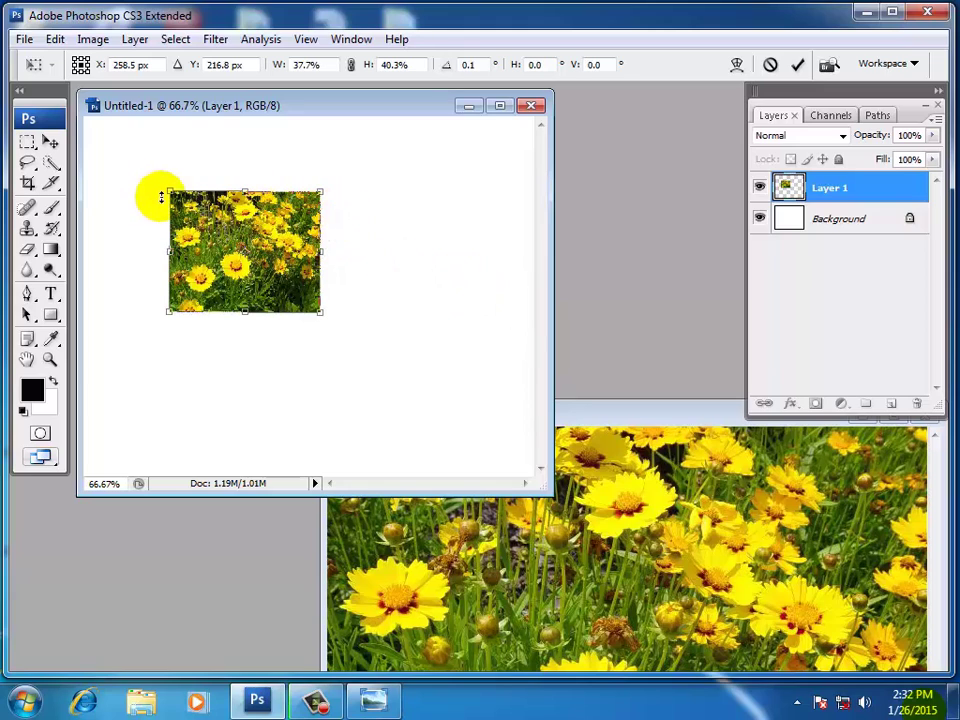
{"action": "key", "text": "Return"}
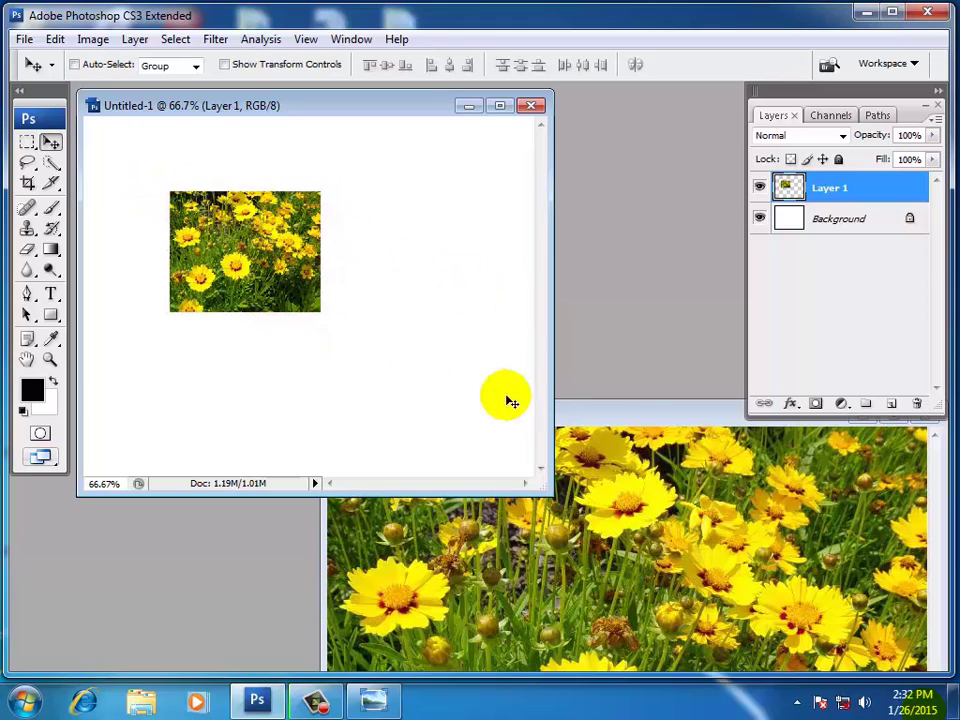
{"action": "left_click", "coordinate": [621, 424]}
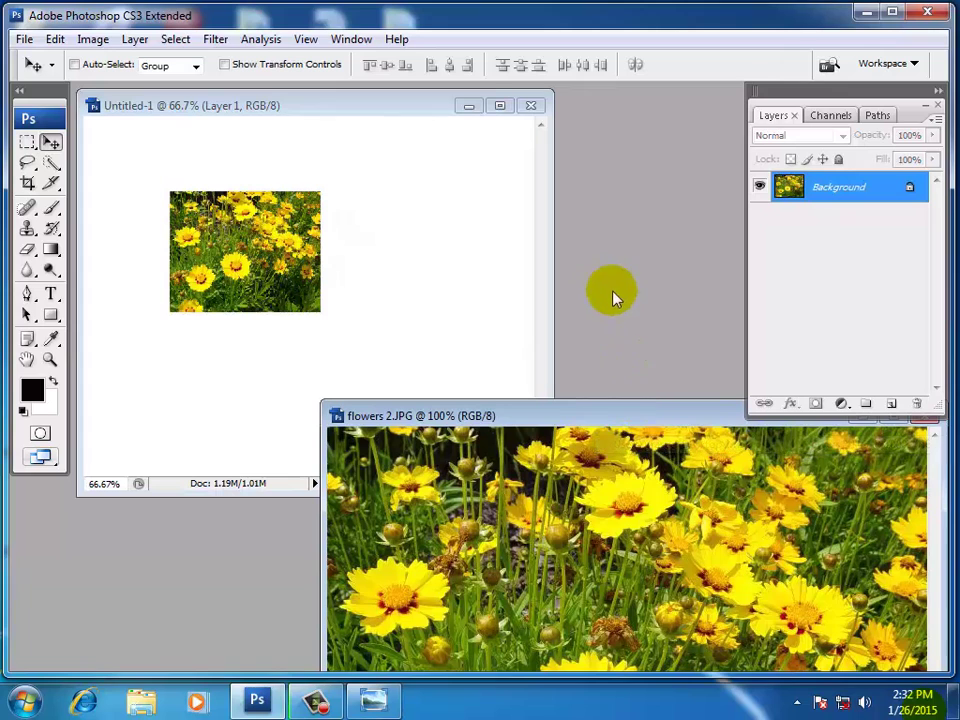
Step: Open the F2.jpg bouquet image from the Flowers folder
{"action": "key", "text": "ctrl+o"}
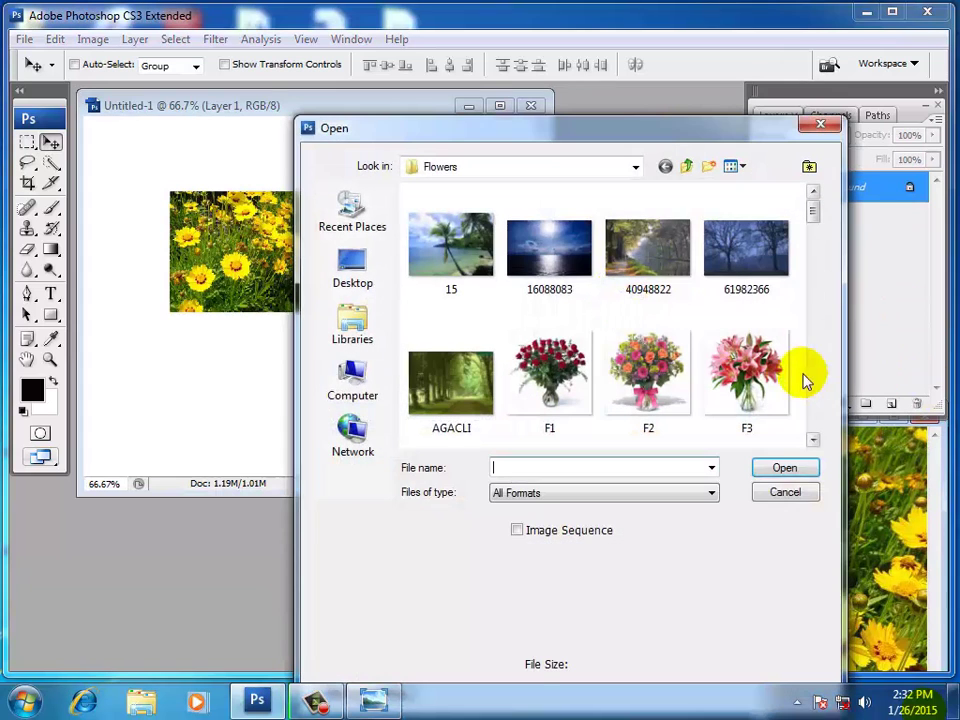
{"action": "left_click", "coordinate": [780, 385]}
{"action": "left_click", "coordinate": [813, 440]}
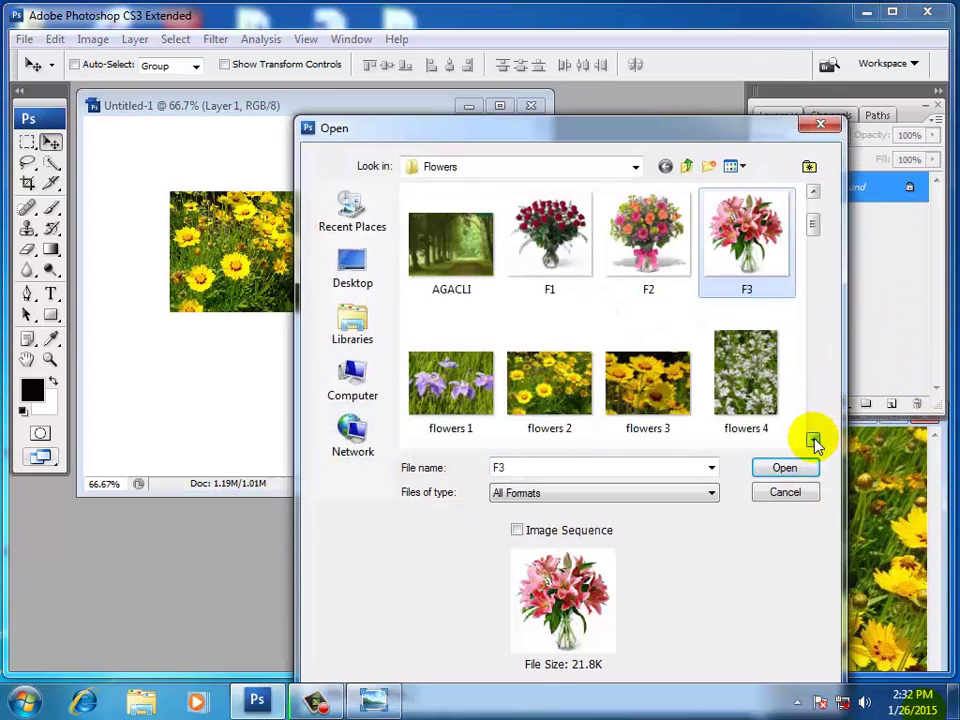
{"action": "left_click", "coordinate": [813, 440]}
{"action": "left_click", "coordinate": [813, 440]}
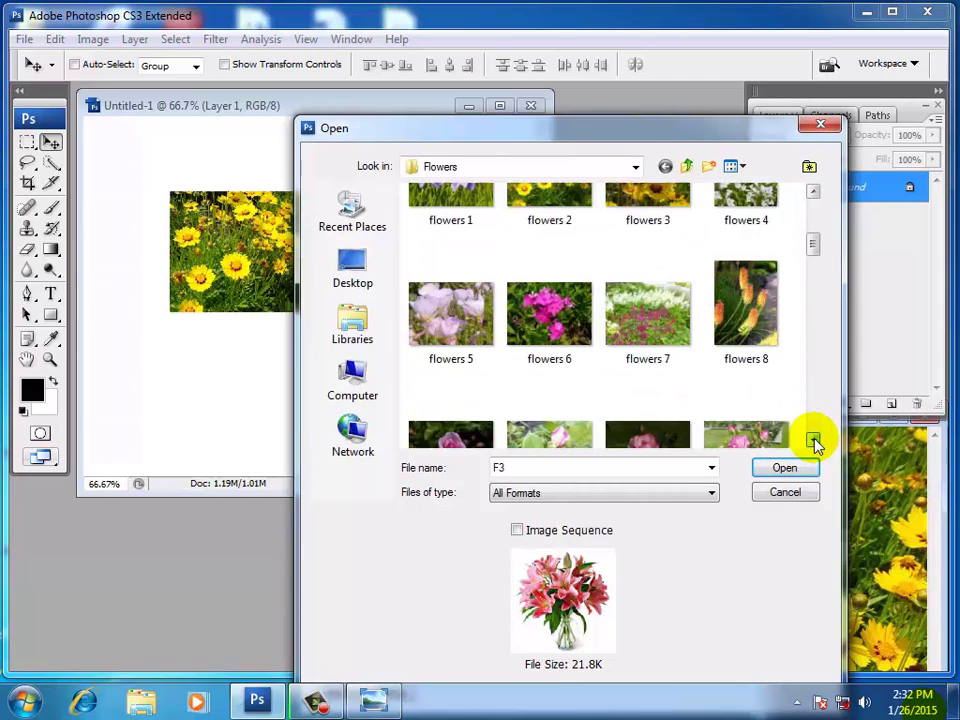
{"action": "left_click", "coordinate": [813, 192]}
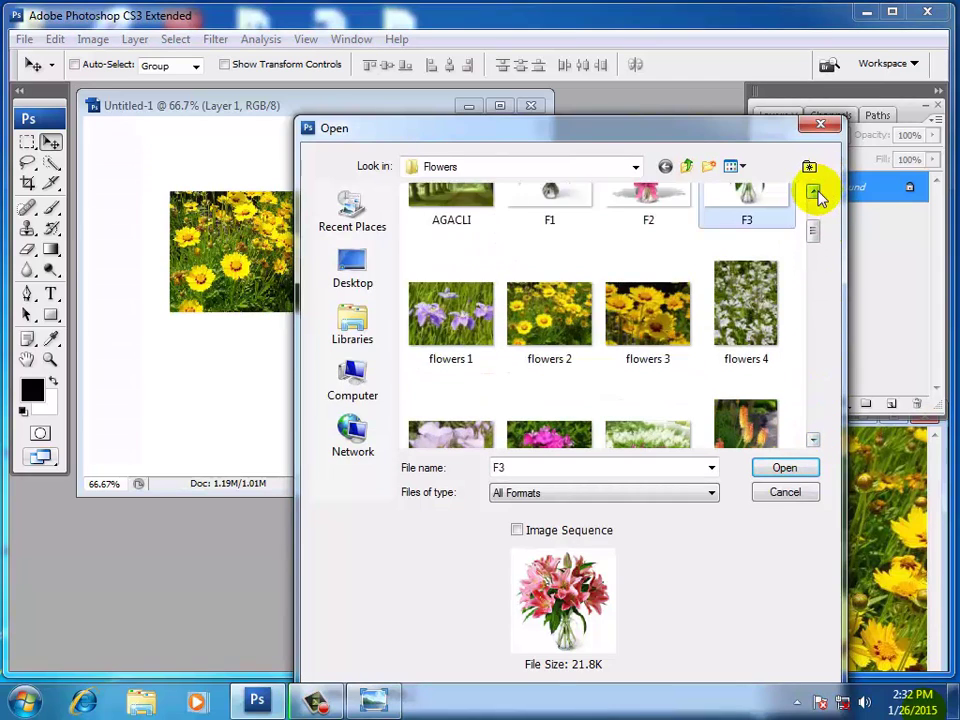
{"action": "left_click", "coordinate": [688, 292]}
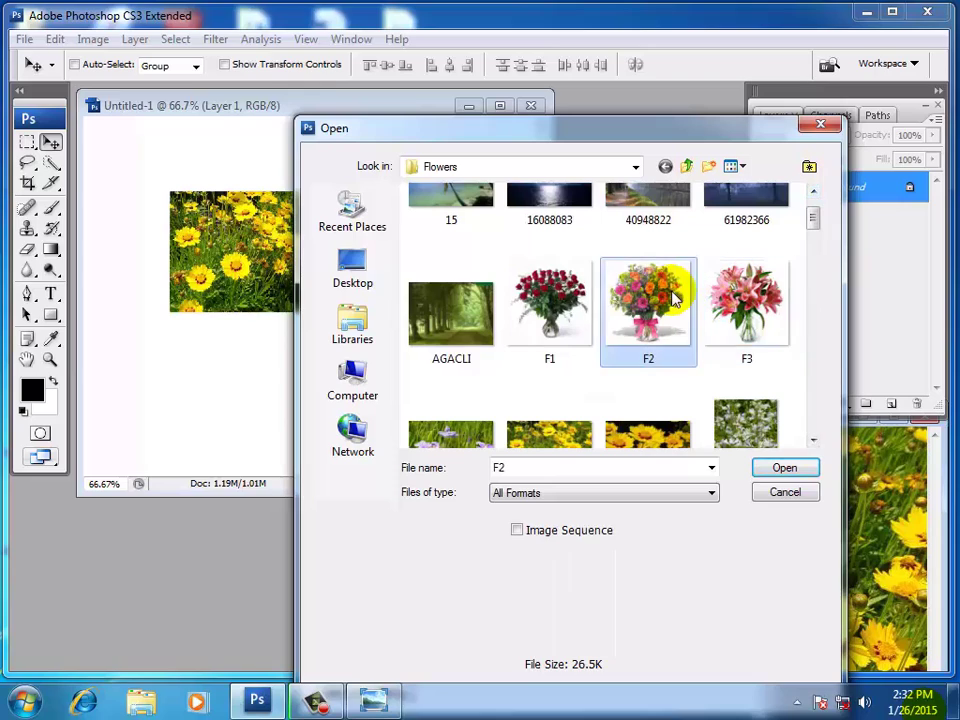
{"action": "left_click", "coordinate": [781, 467]}
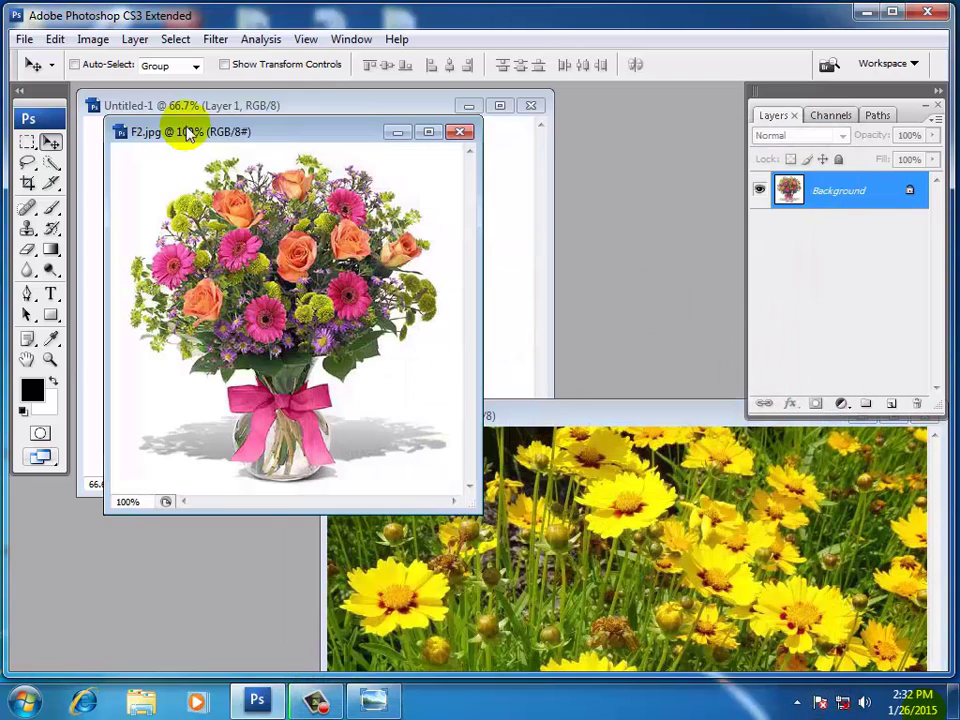
Step: Drag the F2 bouquet into Untitled-1 as Layer 2, placed over the yellow flower photo
{"action": "left_click_drag", "start_coordinate": [257, 133], "coordinate": [277, 443]}
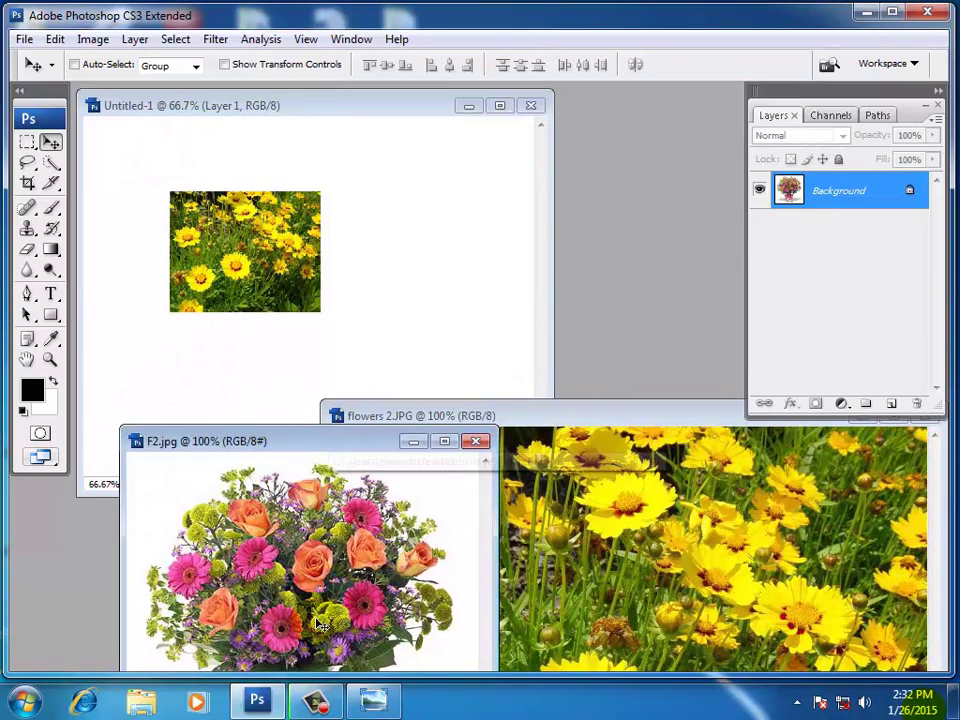
{"action": "left_click", "coordinate": [380, 117]}
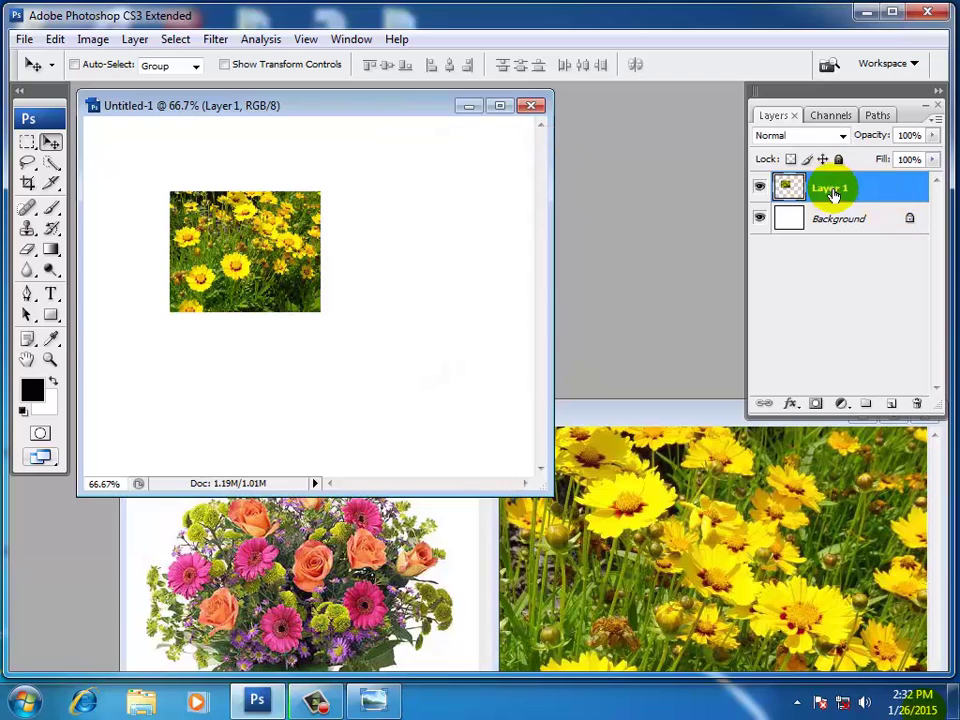
{"action": "left_click", "coordinate": [328, 570]}
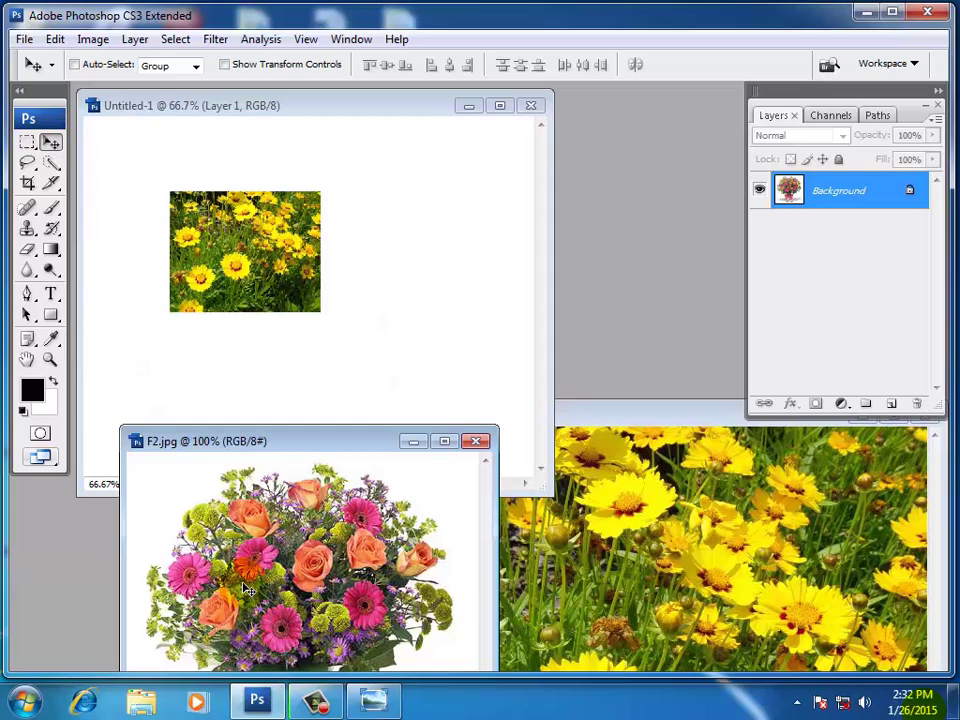
{"action": "left_click_drag", "start_coordinate": [247, 585], "coordinate": [318, 408]}
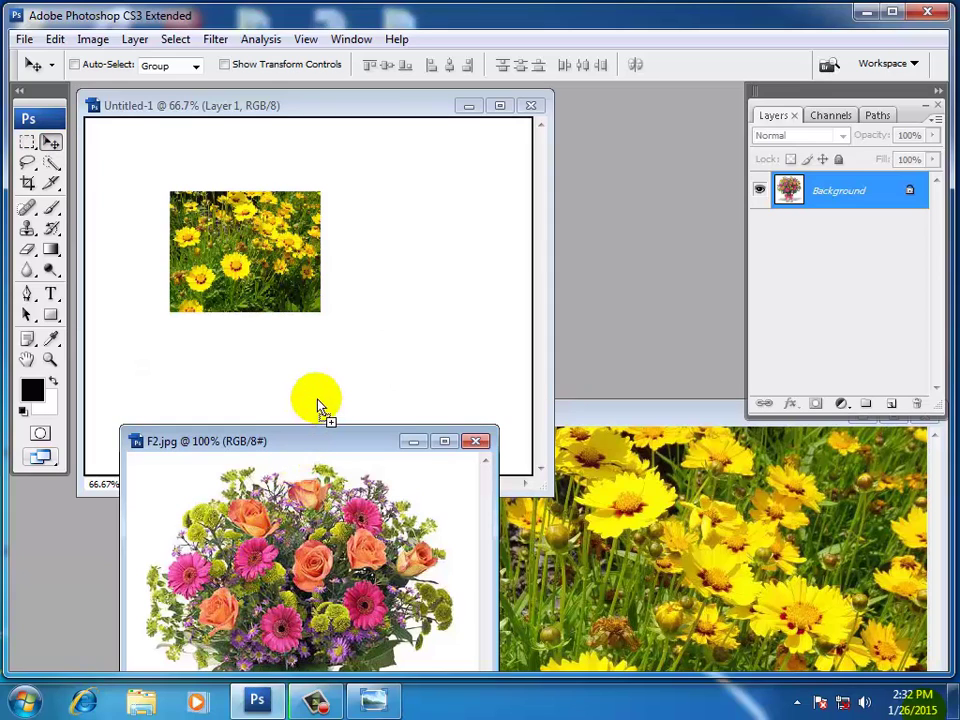
{"action": "left_click_drag", "start_coordinate": [318, 408], "coordinate": [310, 396]}
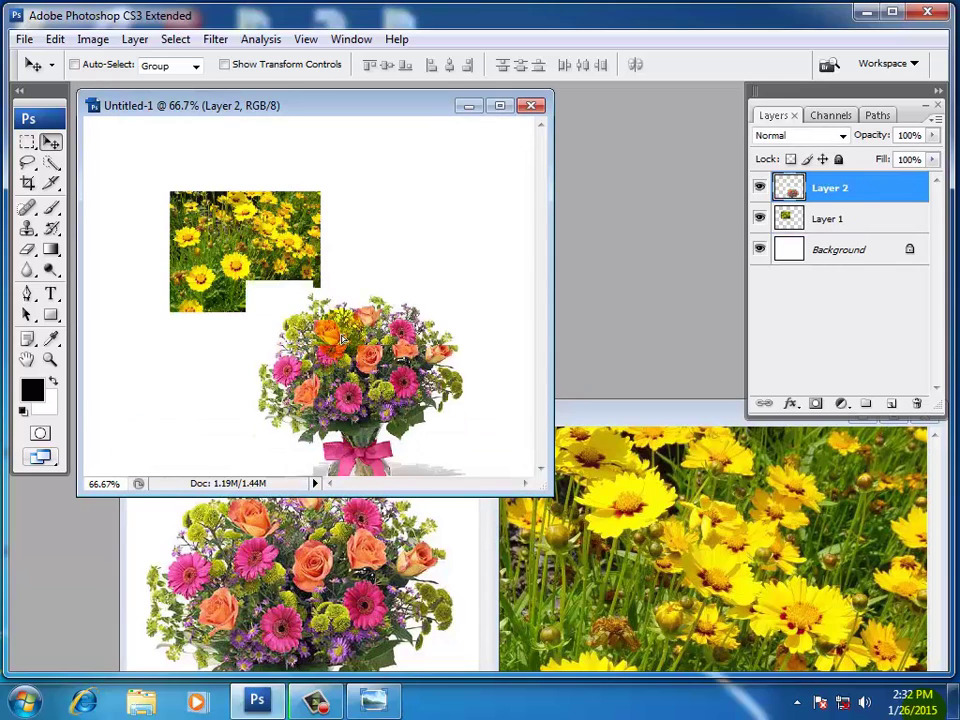
{"action": "mouse_move", "coordinate": [336, 355]}
{"action": "left_mouse_down"}
{"action": "mouse_move", "coordinate": [338, 290]}
{"action": "mouse_move", "coordinate": [297, 270]}
{"action": "left_mouse_up"}
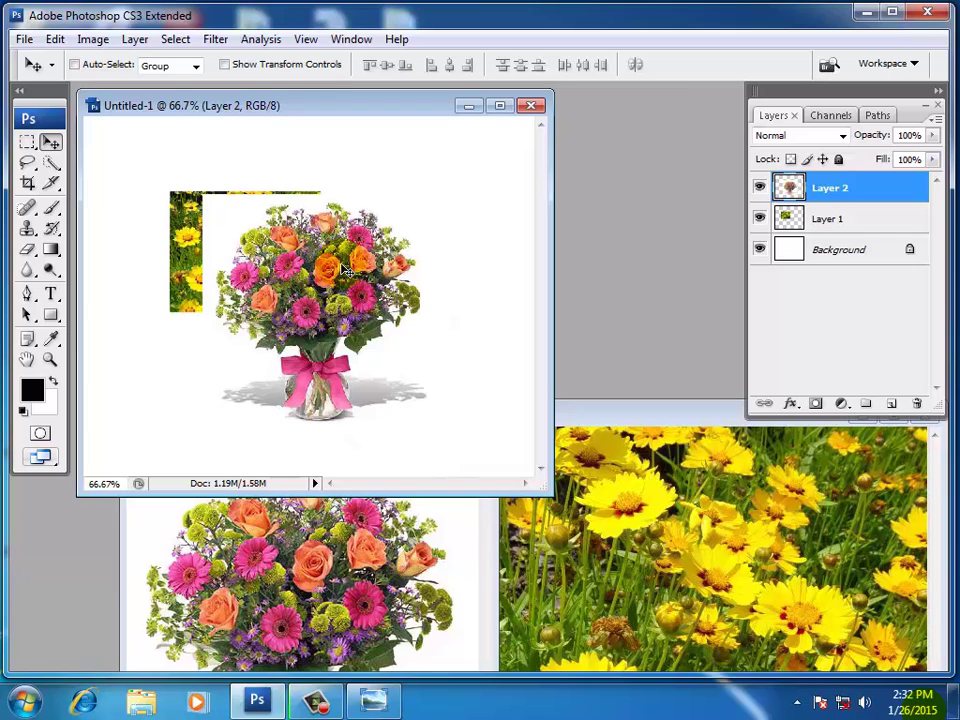
Step: Scale the Layer 2 bouquet to 71.6% by 65.2% and commit it
{"action": "key", "text": "ctrl+t"}
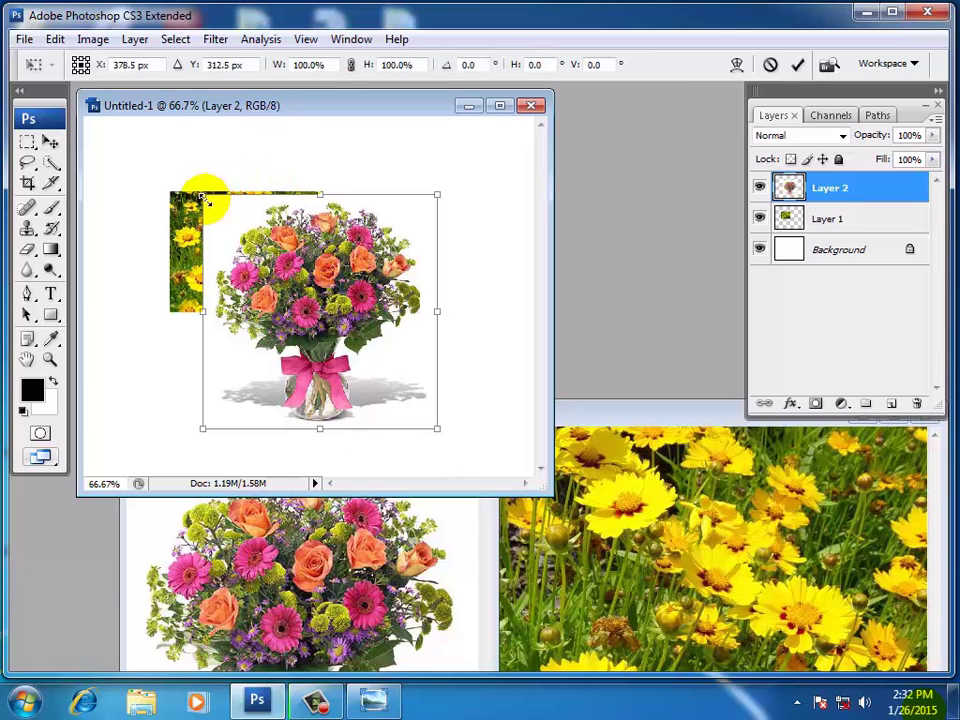
{"action": "mouse_move", "coordinate": [206, 196]}
{"action": "left_mouse_down"}
{"action": "mouse_move", "coordinate": [242, 215]}
{"action": "mouse_move", "coordinate": [270, 280]}
{"action": "left_mouse_up"}
{"action": "left_click_drag", "start_coordinate": [360, 326], "coordinate": [335, 270]}
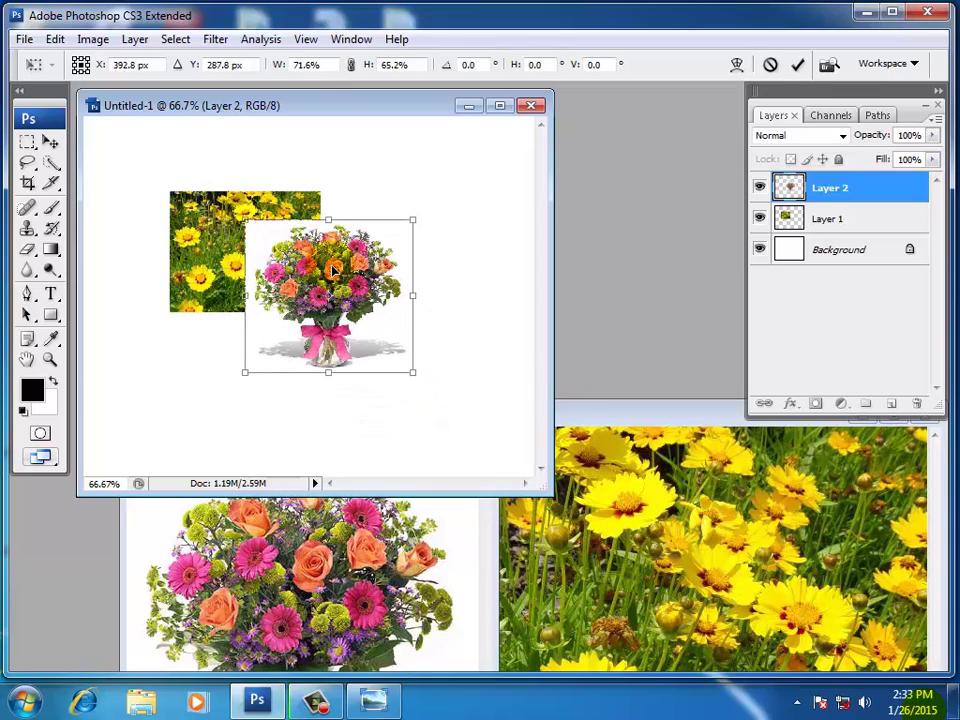
{"action": "key", "text": "Return"}
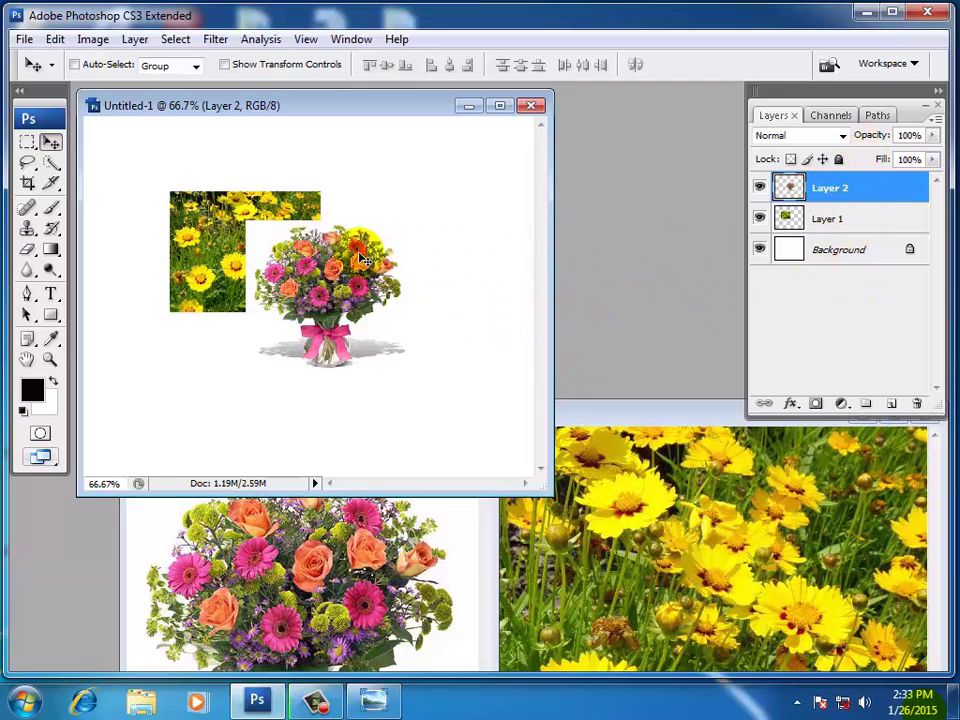
Step: Drag the Layer 2 bouquet right until it sits beside the yellow flower photo
{"action": "left_click_drag", "start_coordinate": [327, 263], "coordinate": [244, 268]}
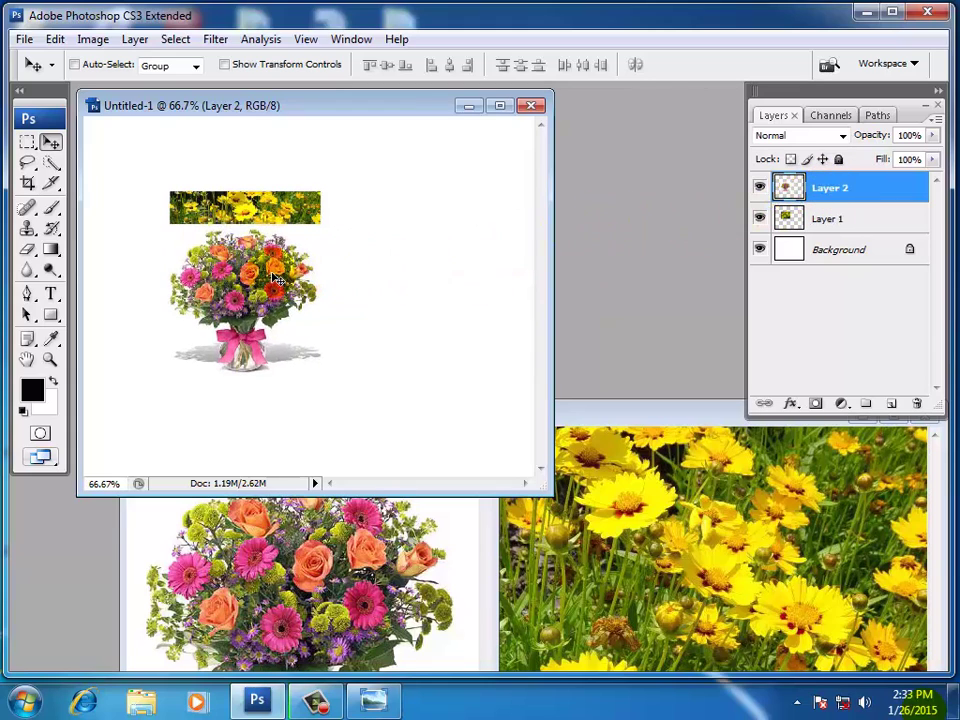
{"action": "left_click_drag", "start_coordinate": [240, 280], "coordinate": [290, 282]}
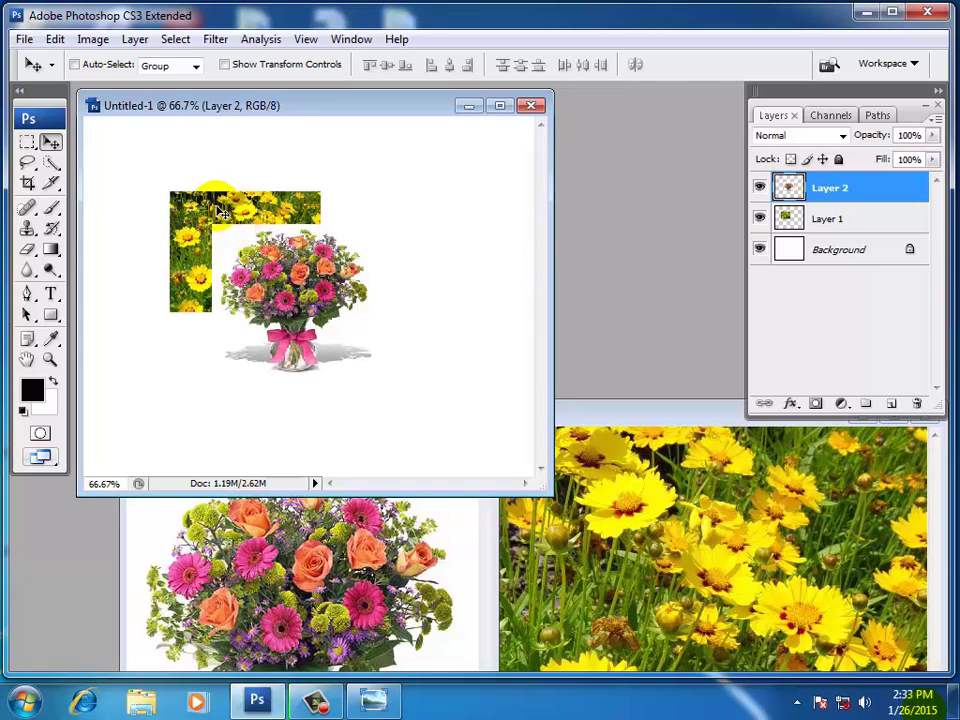
{"action": "left_click_drag", "start_coordinate": [222, 212], "coordinate": [277, 212]}
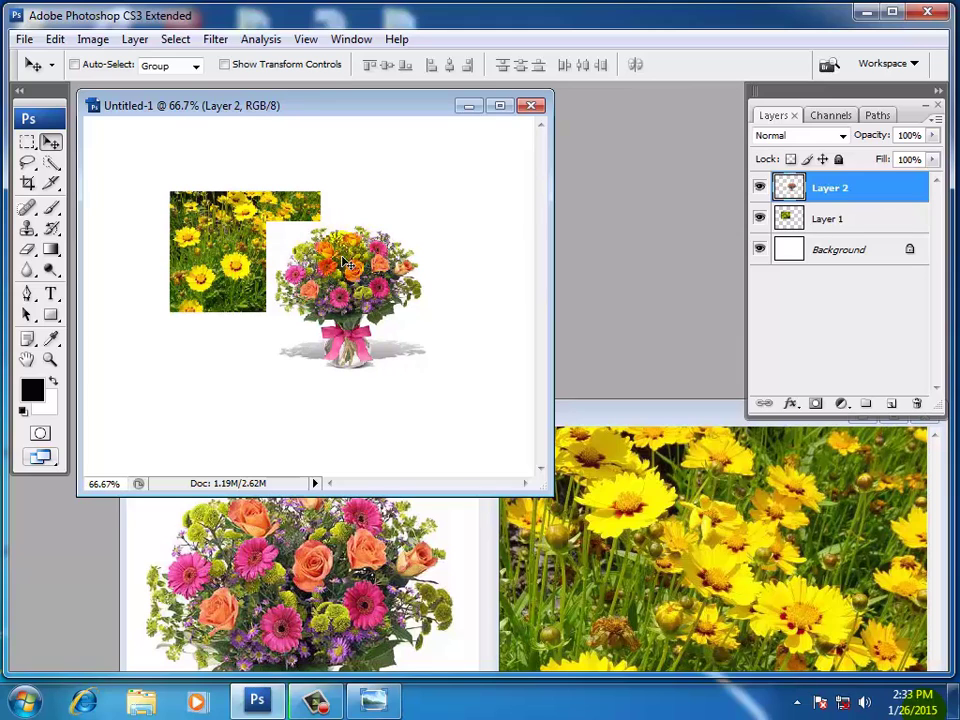
{"action": "left_click_drag", "start_coordinate": [335, 275], "coordinate": [347, 247]}
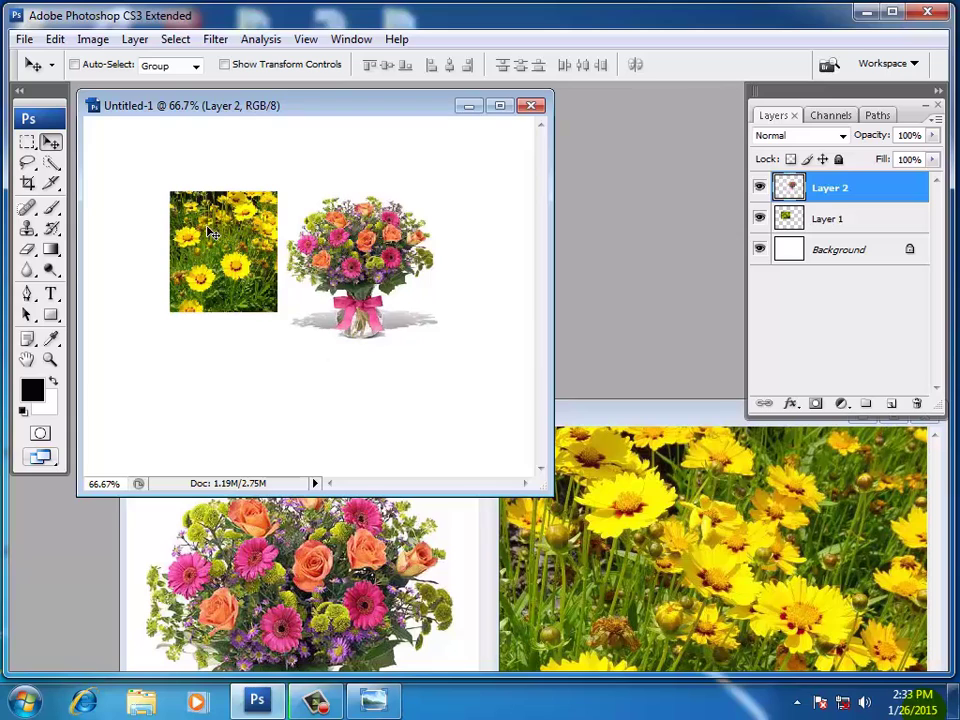
{"action": "left_click_drag", "start_coordinate": [211, 233], "coordinate": [226, 228]}
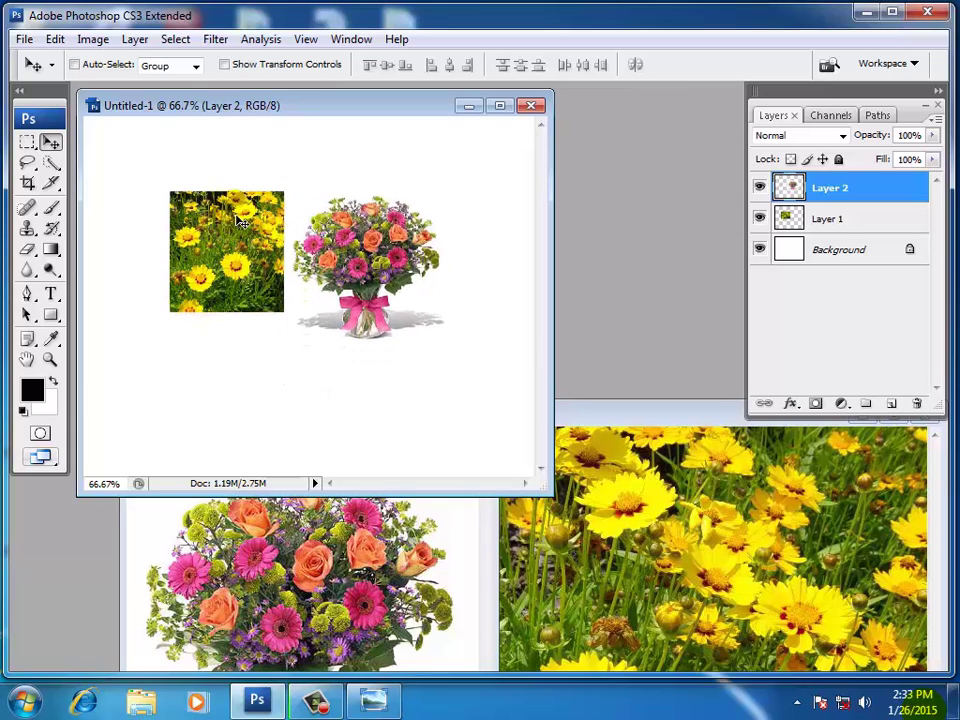
Step: Turn on Move tool Auto-Select with the dropdown set to Layer
{"action": "left_click", "coordinate": [74, 66]}
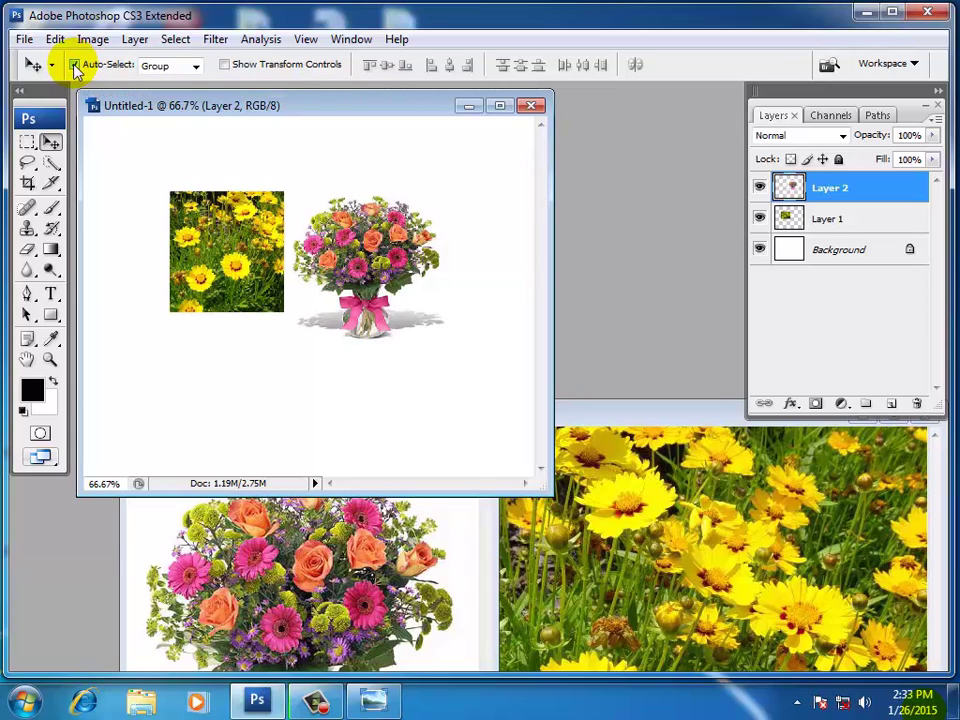
{"action": "left_click", "coordinate": [195, 66]}
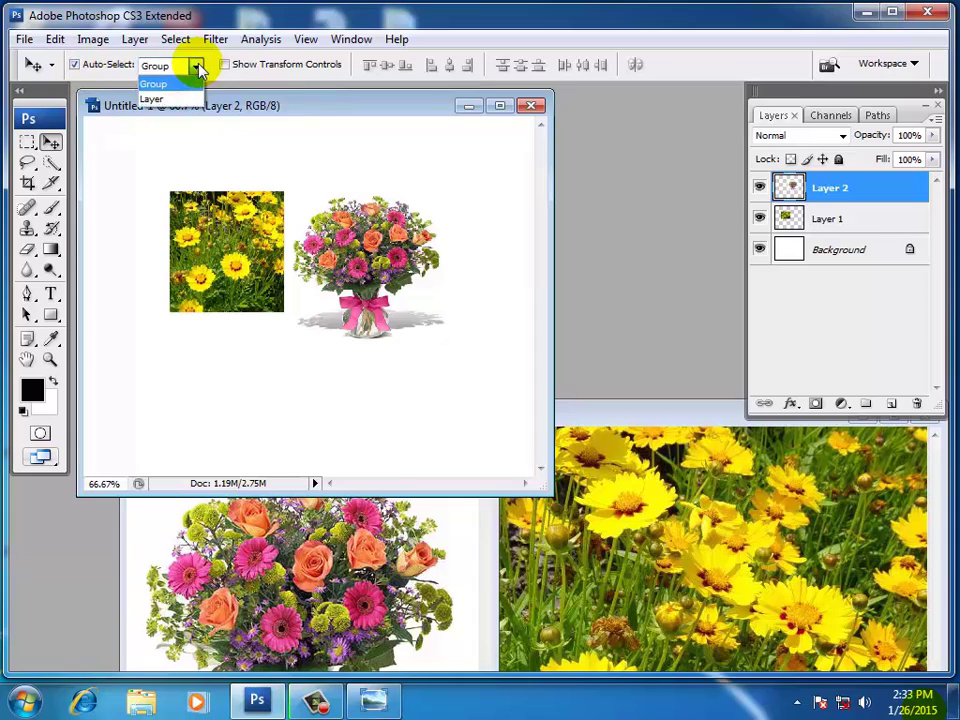
{"action": "left_click", "coordinate": [155, 99]}
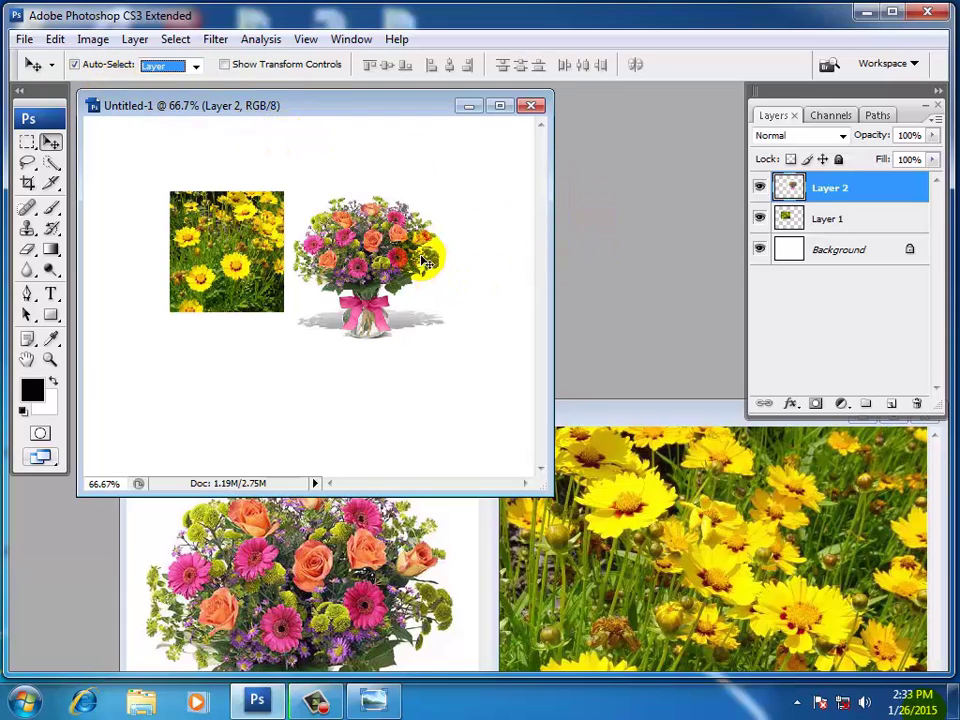
Step: Overlap the bouquet onto the yellow flower photo's lower-right corner, nudging both layers
{"action": "left_click_drag", "start_coordinate": [425, 262], "coordinate": [356, 275]}
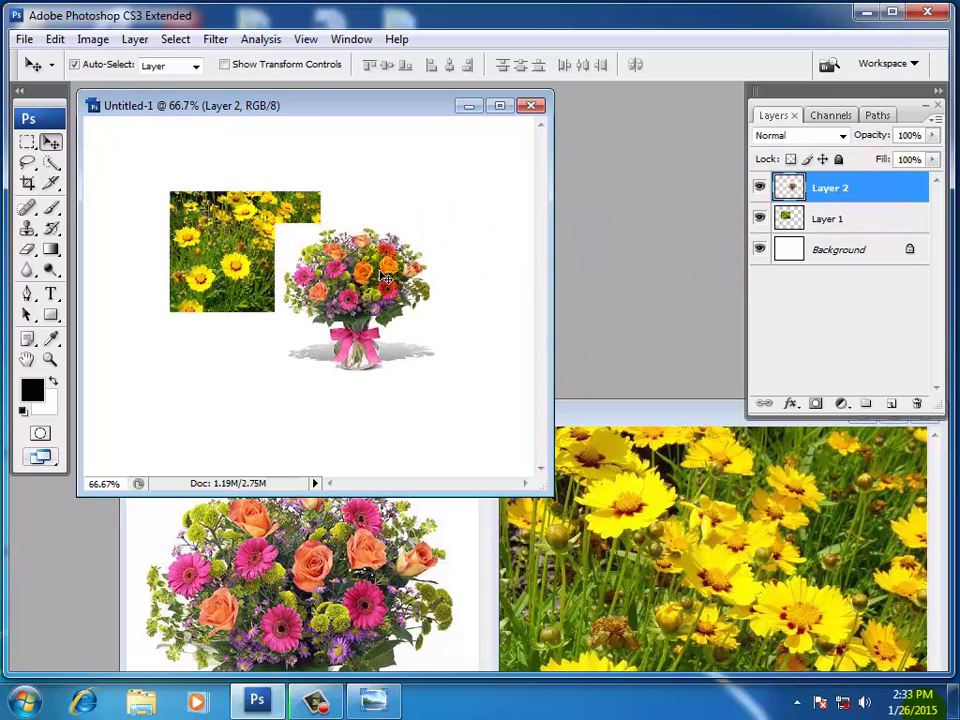
{"action": "mouse_move", "coordinate": [209, 239]}
{"action": "left_mouse_down"}
{"action": "mouse_move", "coordinate": [205, 287]}
{"action": "mouse_move", "coordinate": [219, 233]}
{"action": "left_mouse_up"}
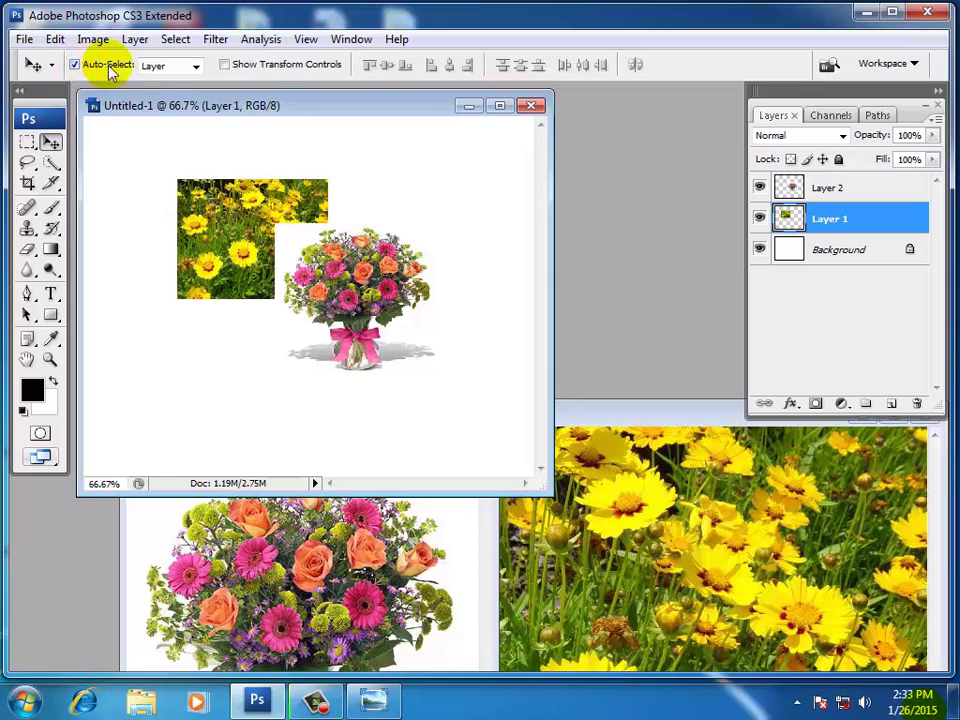
{"action": "left_click", "coordinate": [193, 68]}
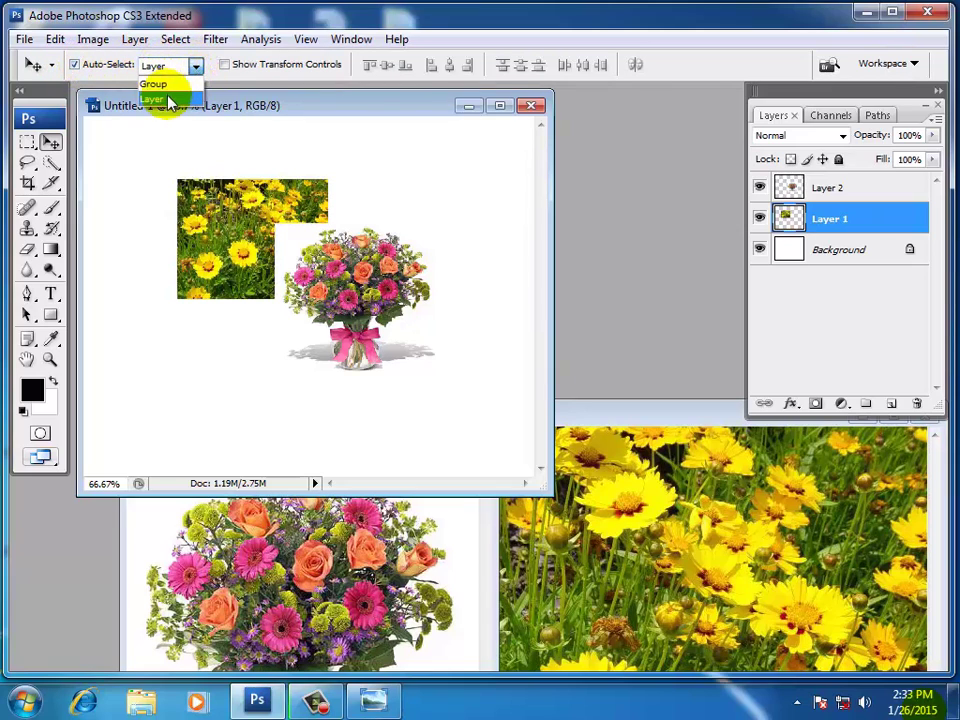
{"action": "left_click", "coordinate": [168, 101]}
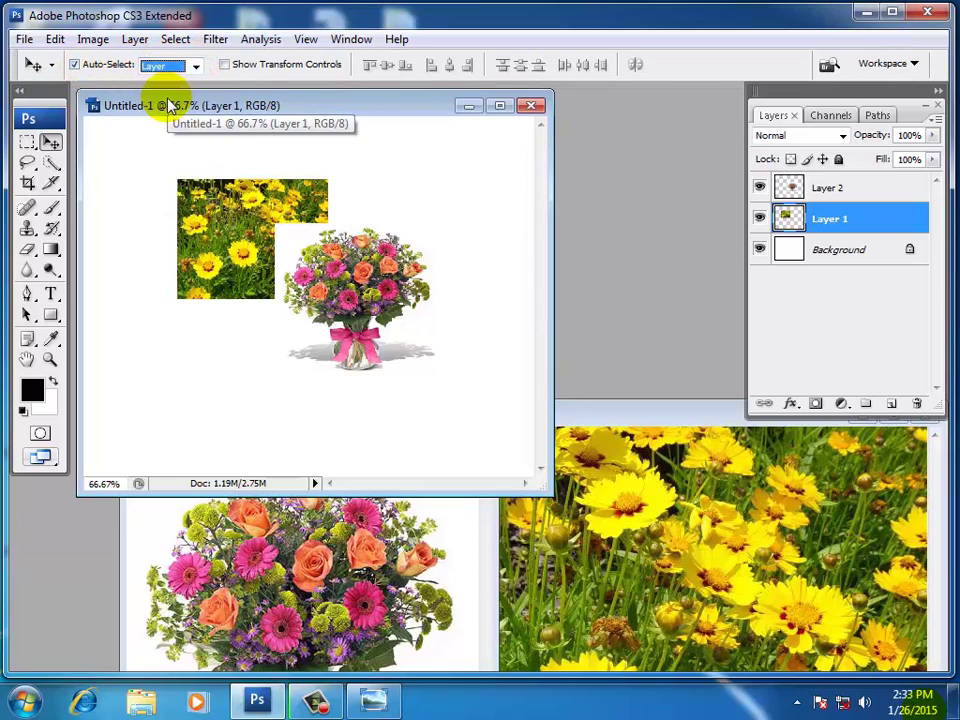
{"action": "mouse_move", "coordinate": [360, 265]}
{"action": "left_mouse_down"}
{"action": "mouse_move", "coordinate": [380, 263]}
{"action": "mouse_move", "coordinate": [338, 264]}
{"action": "left_mouse_up"}
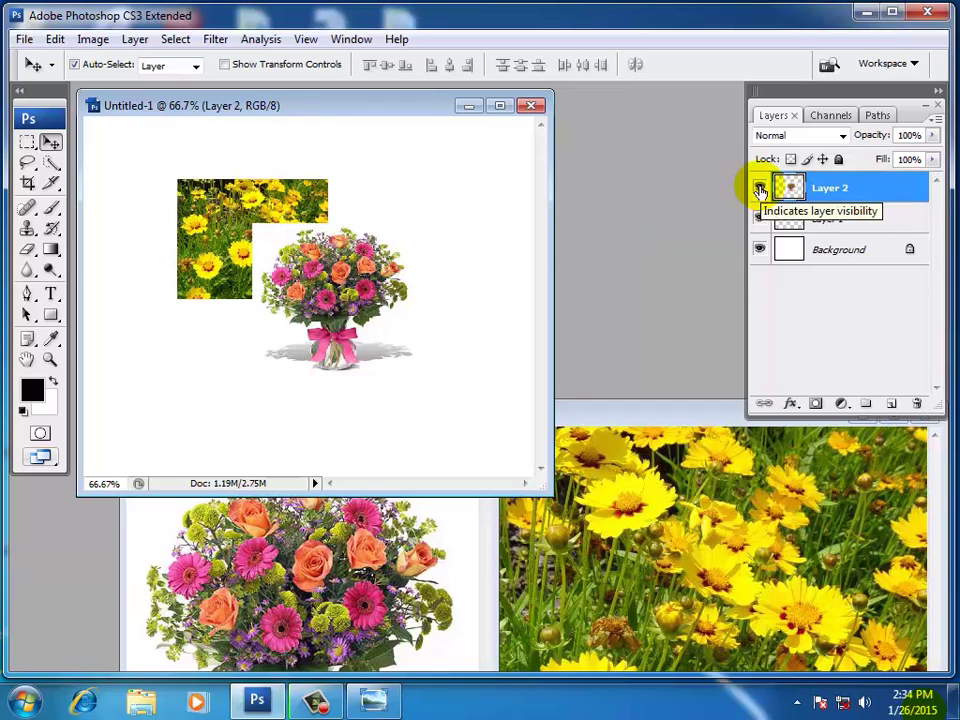
Step: Hide and reshow Layer 2 and Layer 1, then nudge the bouquet slightly left
{"action": "left_click", "coordinate": [760, 189]}
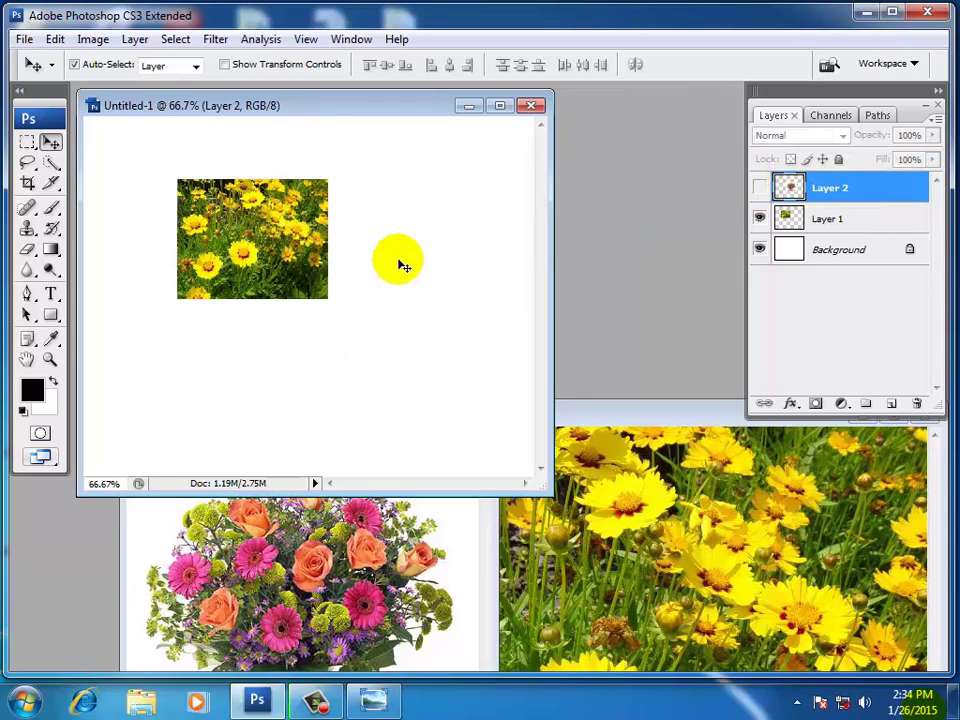
{"action": "left_click", "coordinate": [759, 189]}
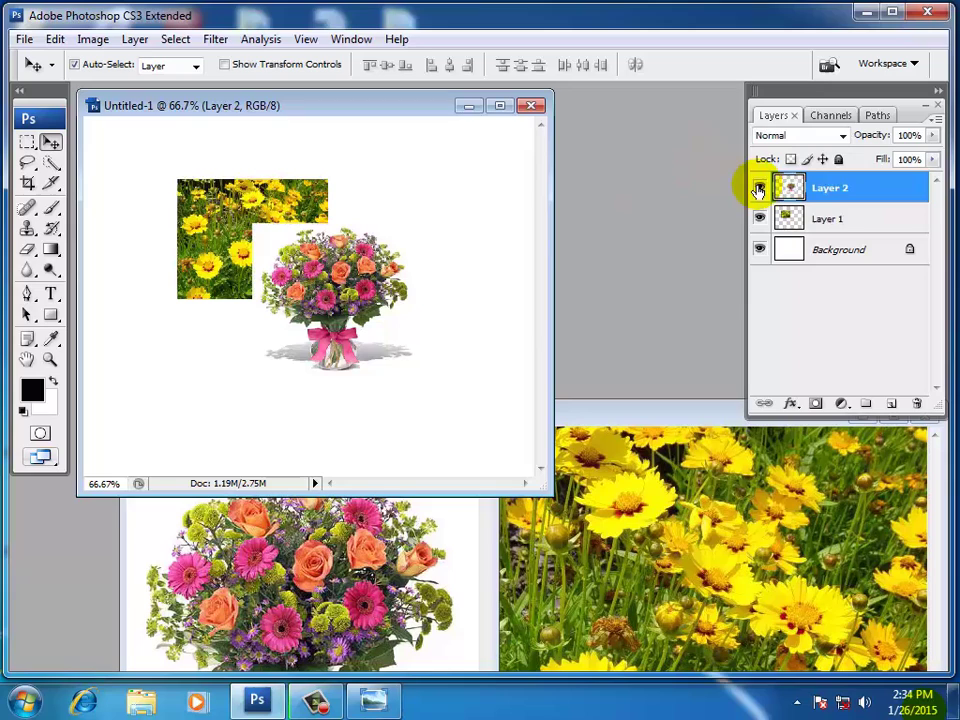
{"action": "left_click", "coordinate": [851, 219]}
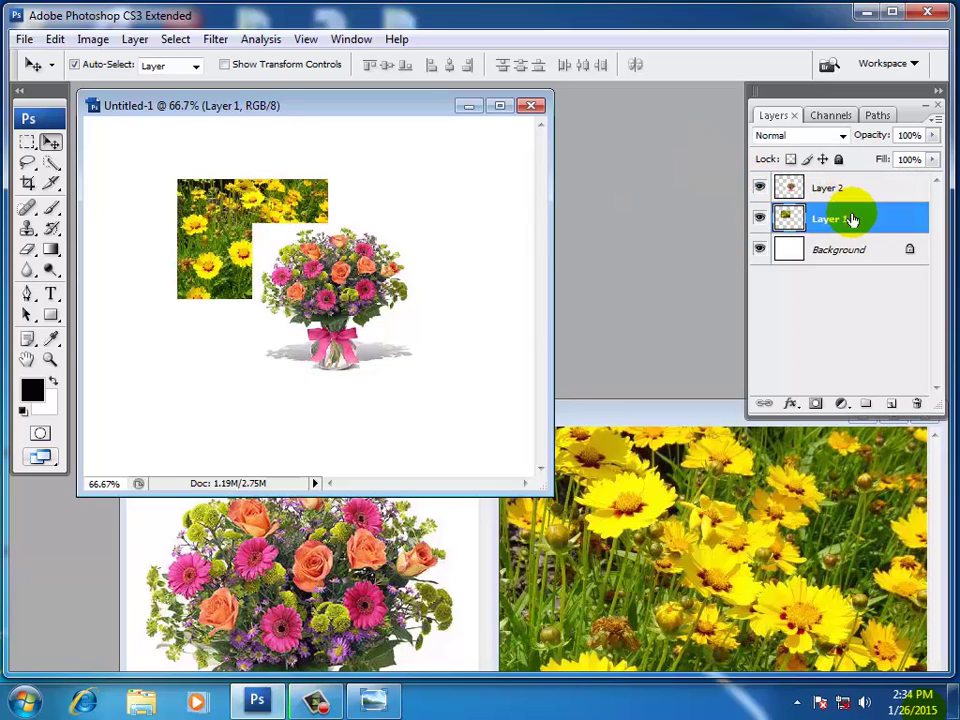
{"action": "left_click", "coordinate": [760, 219]}
{"action": "left_click", "coordinate": [760, 219]}
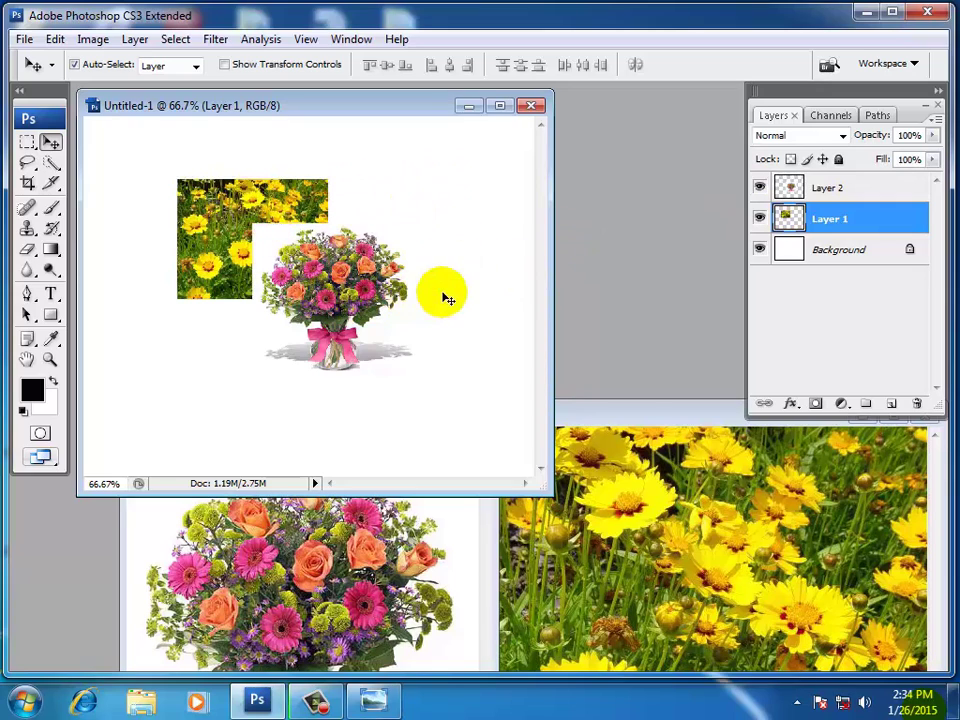
{"action": "mouse_move", "coordinate": [364, 277]}
{"action": "left_mouse_down"}
{"action": "mouse_move", "coordinate": [343, 284]}
{"action": "mouse_move", "coordinate": [351, 275]}
{"action": "left_mouse_up"}
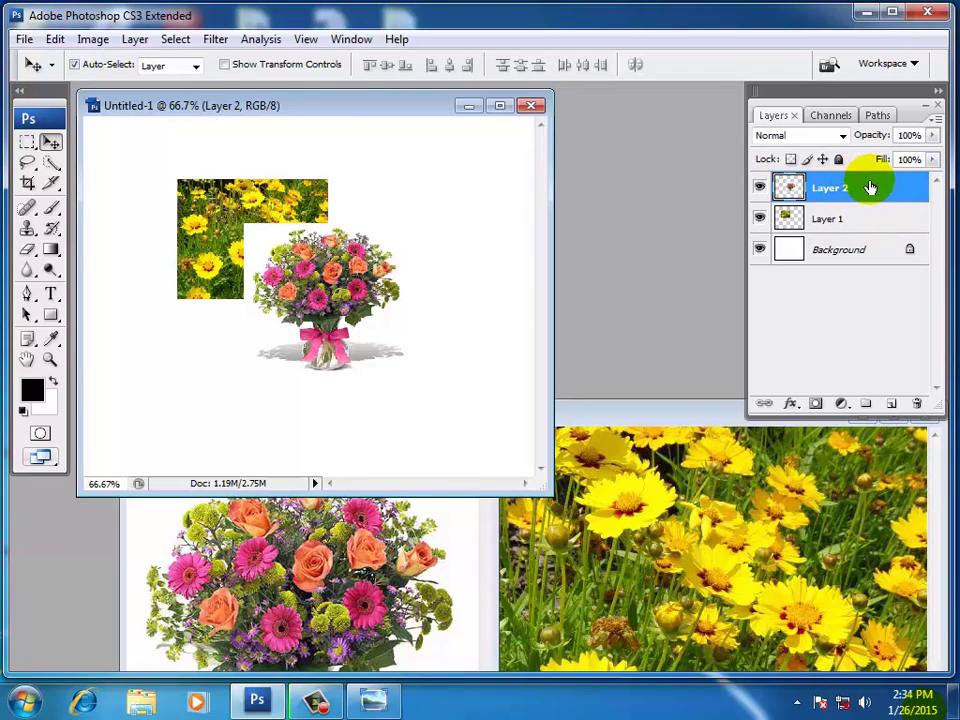
Step: Drag Layer 2 below Layer 1 and back on top, placing the yellow photo beside the bouquet
{"action": "left_click_drag", "start_coordinate": [868, 186], "coordinate": [874, 231]}
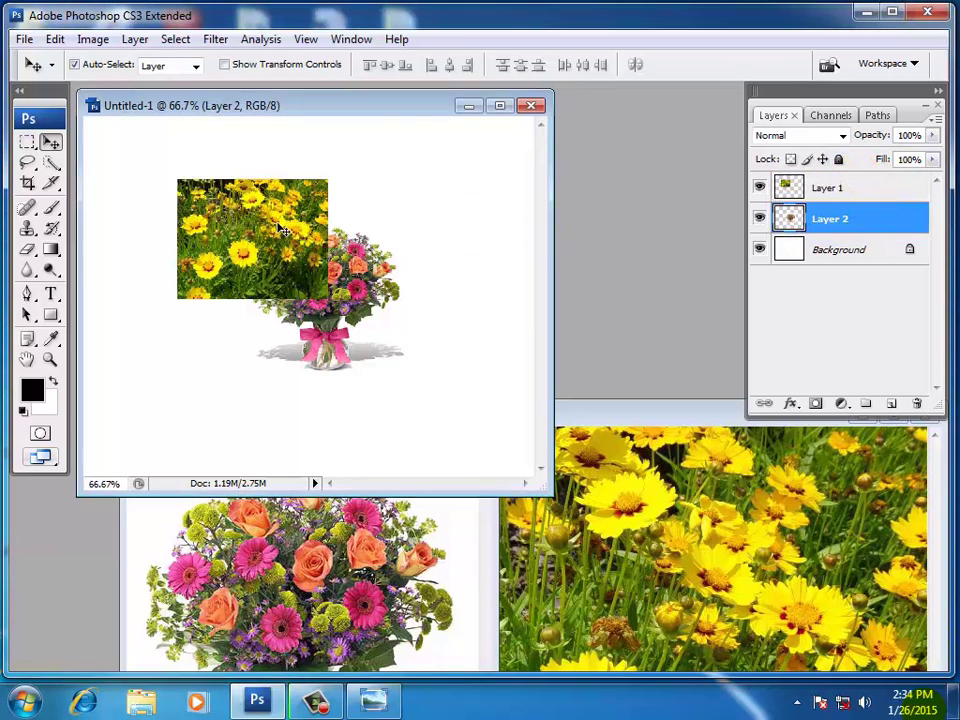
{"action": "mouse_move", "coordinate": [258, 229]}
{"action": "left_mouse_down"}
{"action": "mouse_move", "coordinate": [368, 320]}
{"action": "mouse_move", "coordinate": [400, 261]}
{"action": "left_mouse_up"}
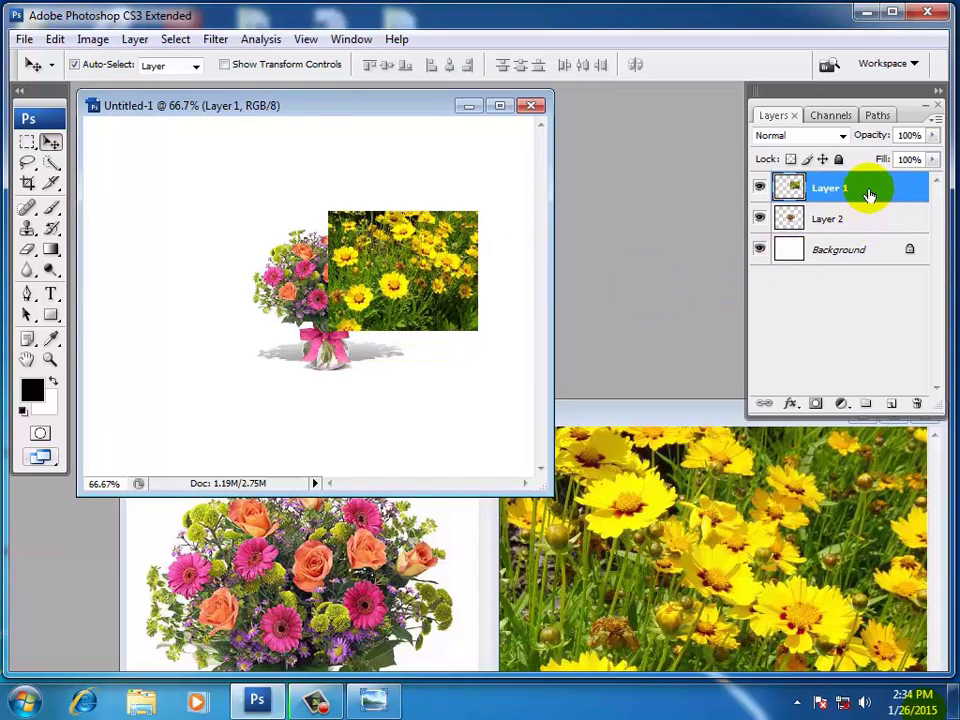
{"action": "left_click_drag", "start_coordinate": [870, 188], "coordinate": [874, 231]}
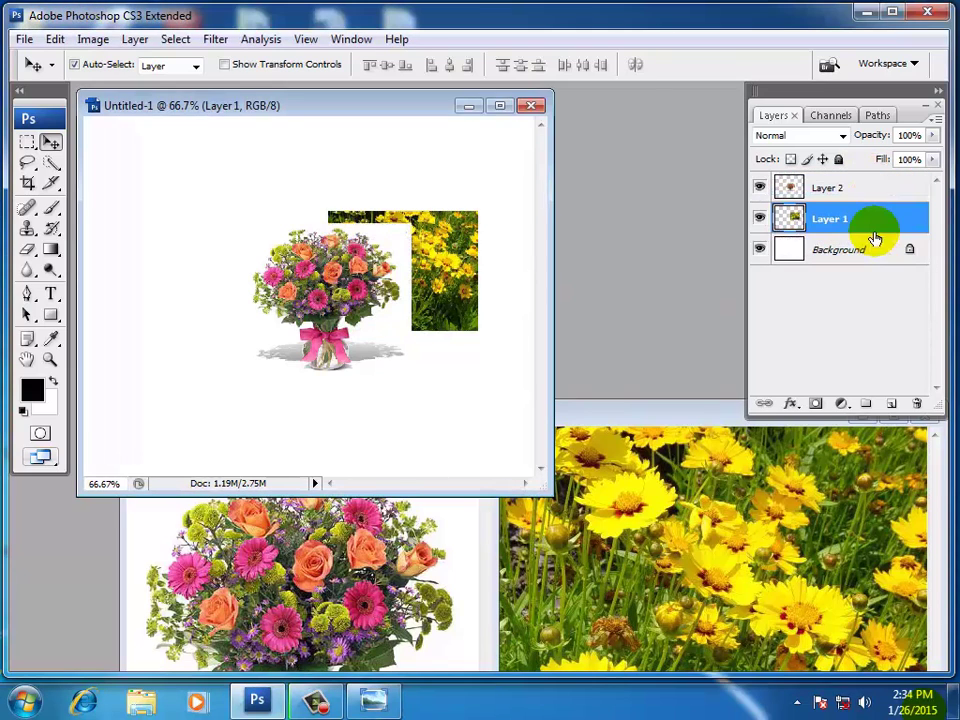
{"action": "left_click_drag", "start_coordinate": [300, 222], "coordinate": [251, 211]}
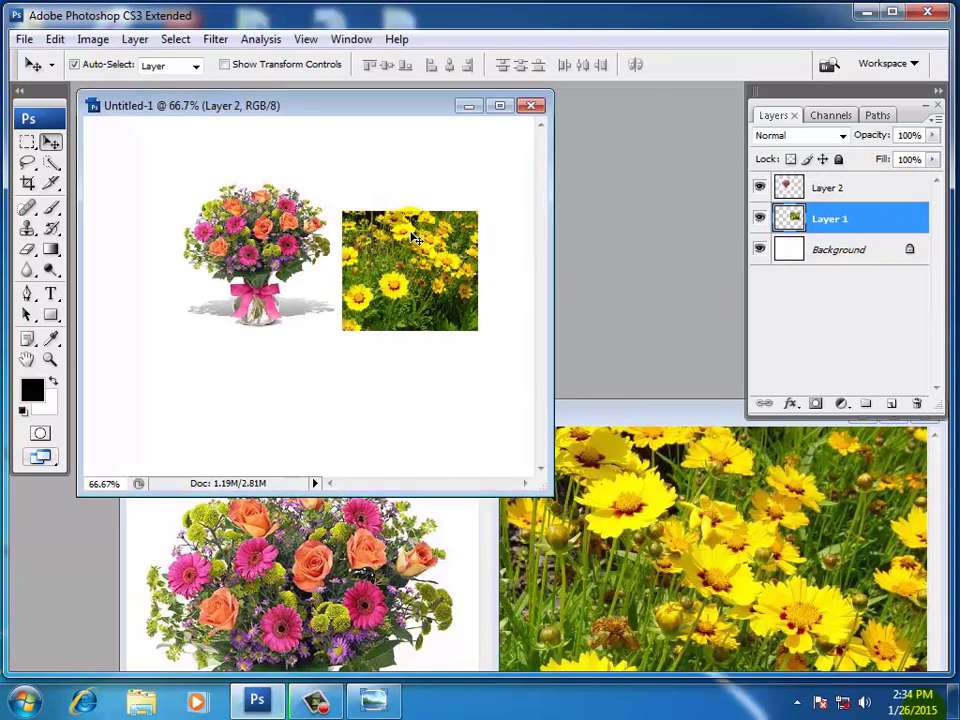
{"action": "left_click_drag", "start_coordinate": [384, 242], "coordinate": [353, 225]}
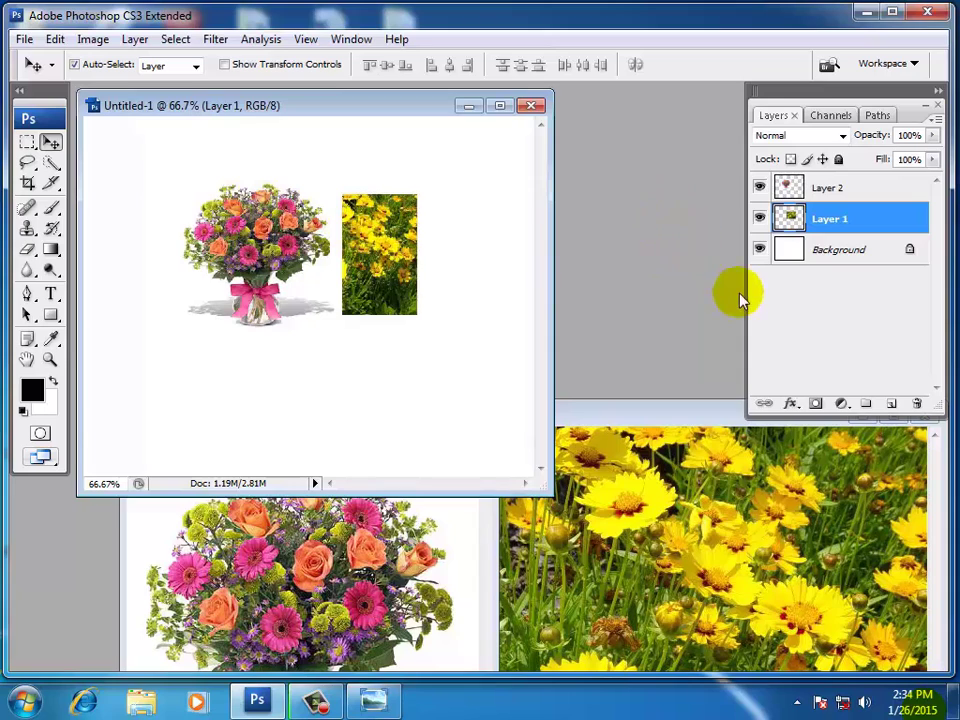
{"action": "mouse_move", "coordinate": [851, 410]}
{"action": "left_mouse_down"}
{"action": "mouse_move", "coordinate": [845, 400]}
{"action": "mouse_move", "coordinate": [846, 437]}
{"action": "left_mouse_up"}
{"action": "left_click", "coordinate": [927, 112]}
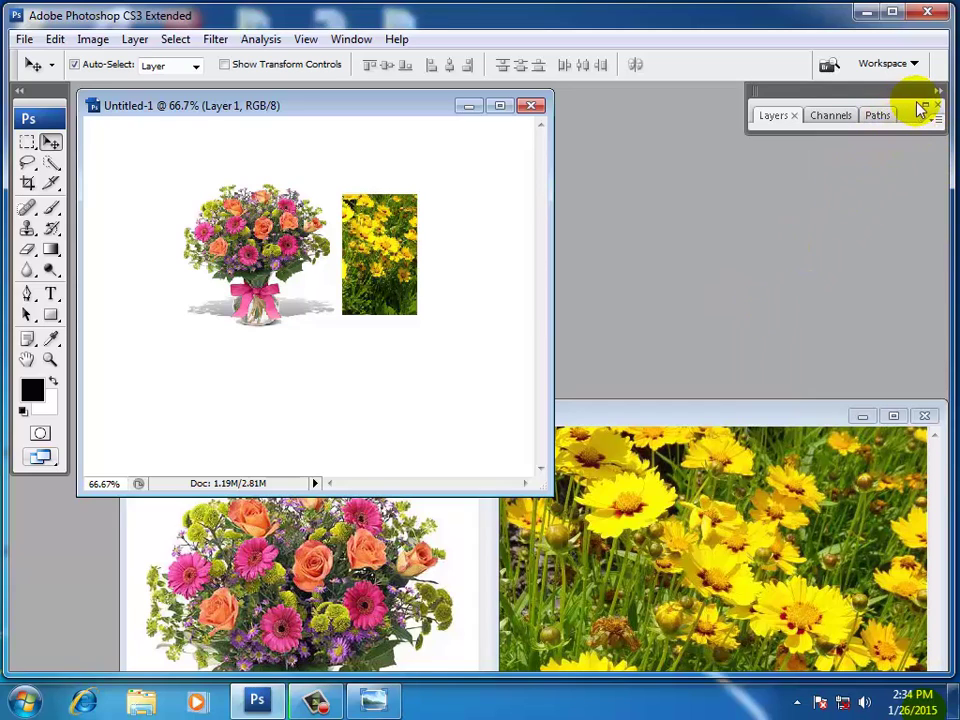
{"action": "left_click", "coordinate": [927, 112]}
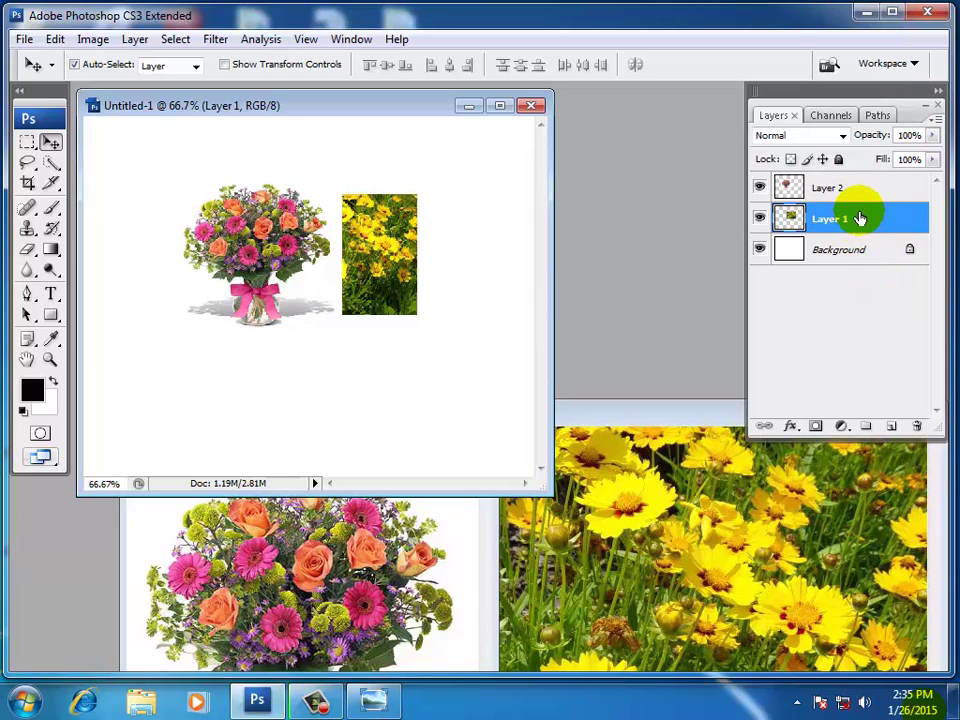
Step: Delete Layer 1, undo it, then drag Layer 1 and Layer 2 onto the Delete Layer trash
{"action": "left_click", "coordinate": [917, 426]}
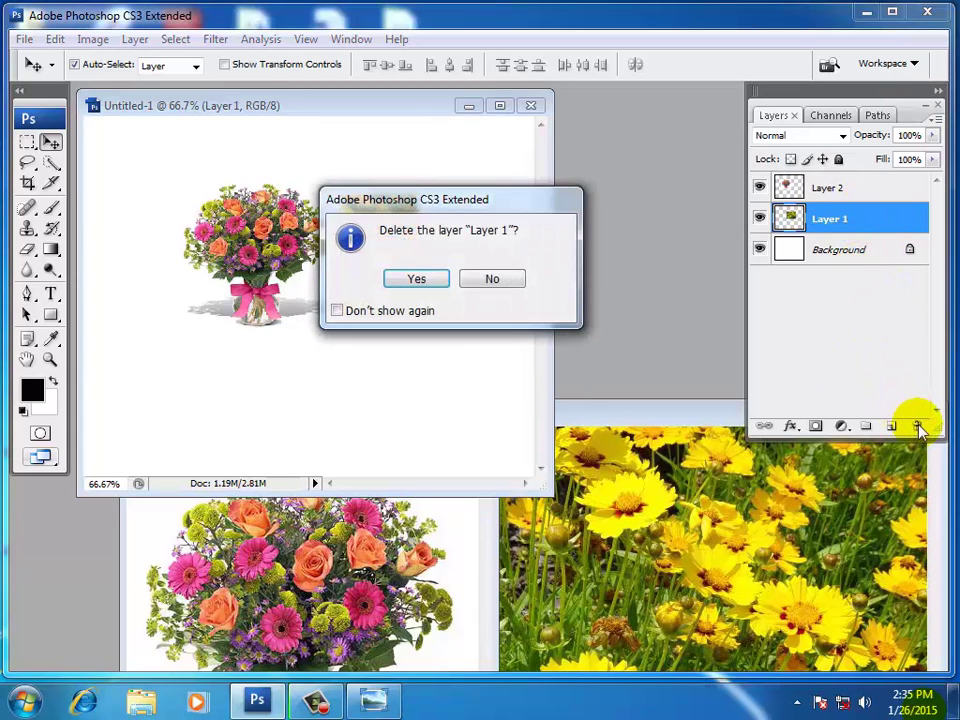
{"action": "left_click", "coordinate": [408, 283]}
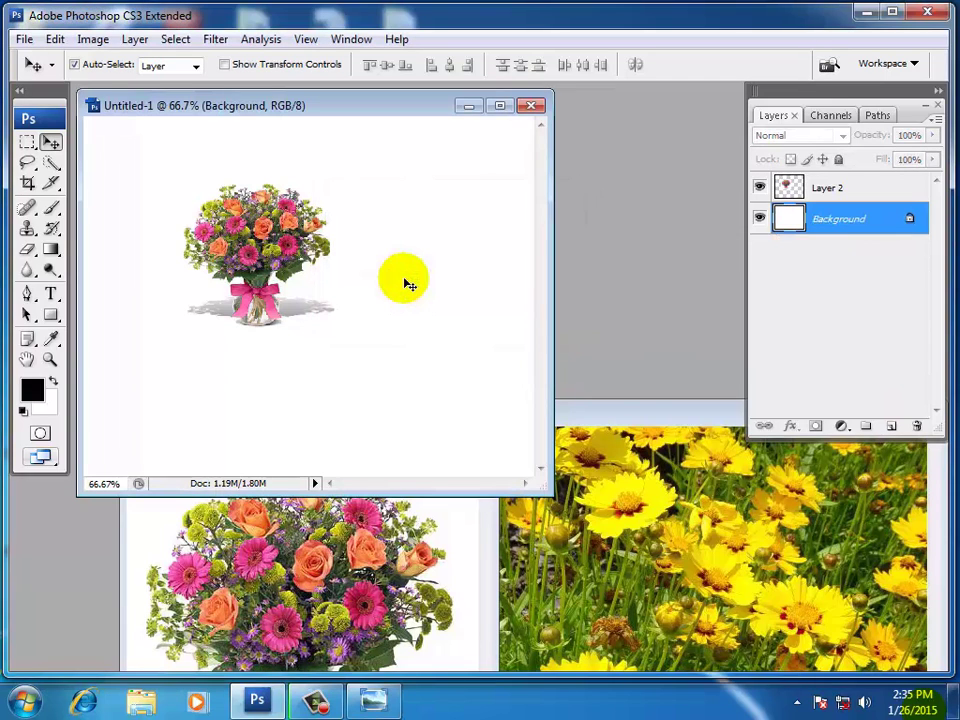
{"action": "key", "text": "ctrl+z"}
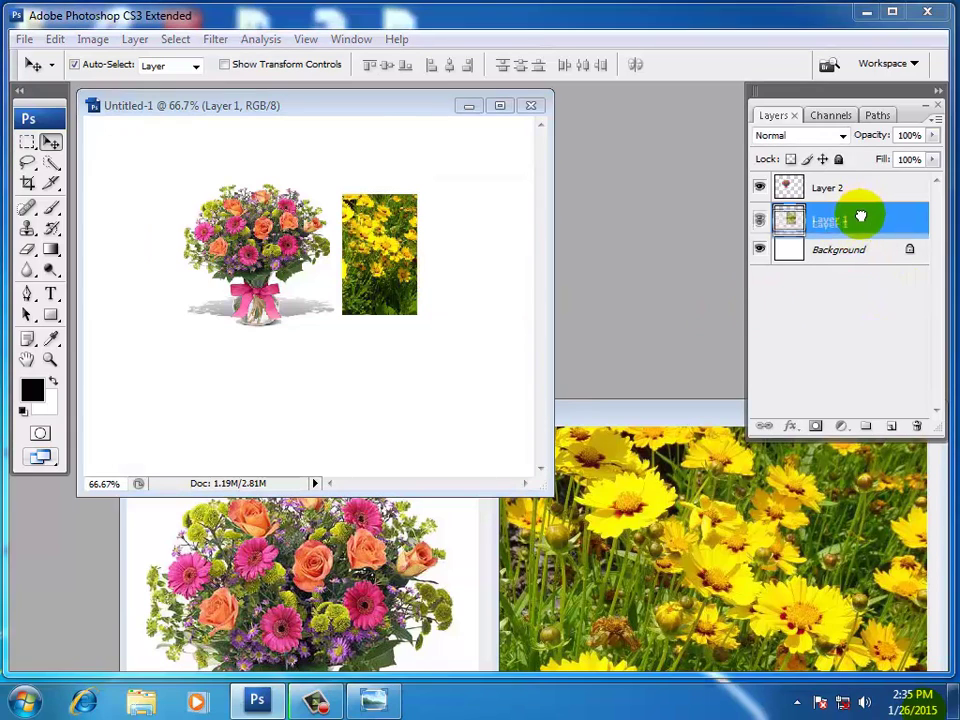
{"action": "mouse_move", "coordinate": [860, 216]}
{"action": "left_mouse_down"}
{"action": "mouse_move", "coordinate": [900, 410]}
{"action": "mouse_move", "coordinate": [917, 427]}
{"action": "left_mouse_up"}
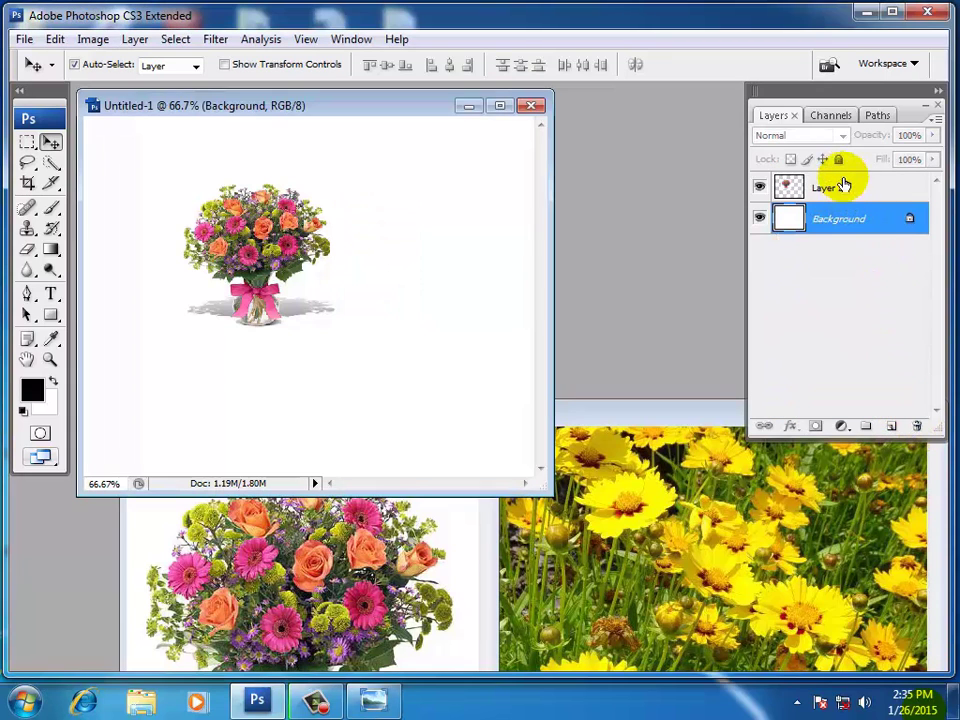
{"action": "left_click_drag", "start_coordinate": [845, 186], "coordinate": [914, 428]}
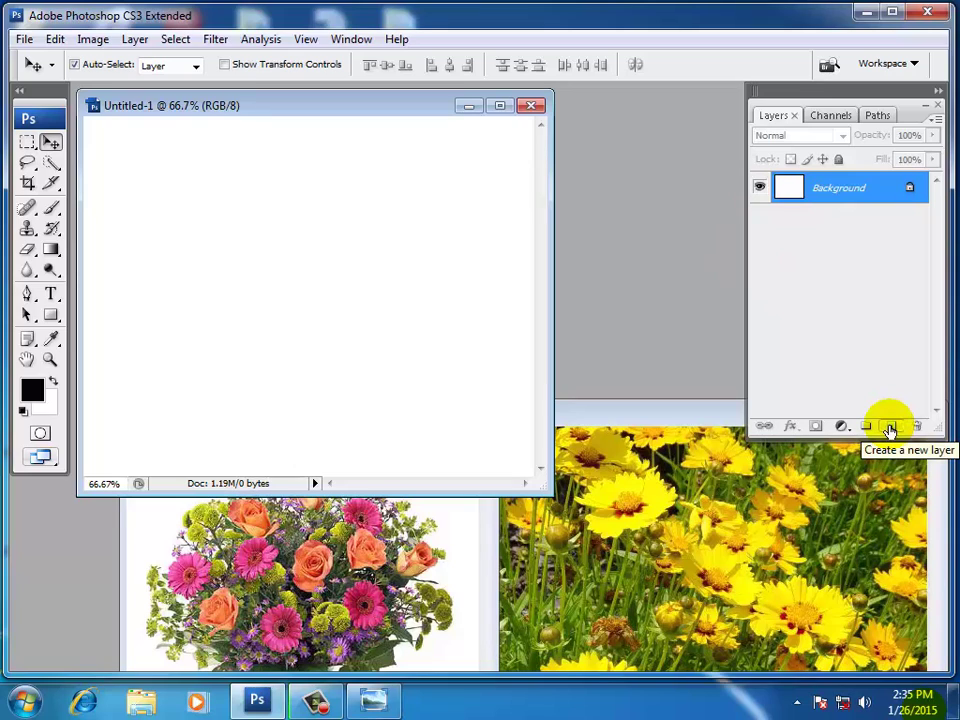
{"action": "left_click", "coordinate": [890, 431]}
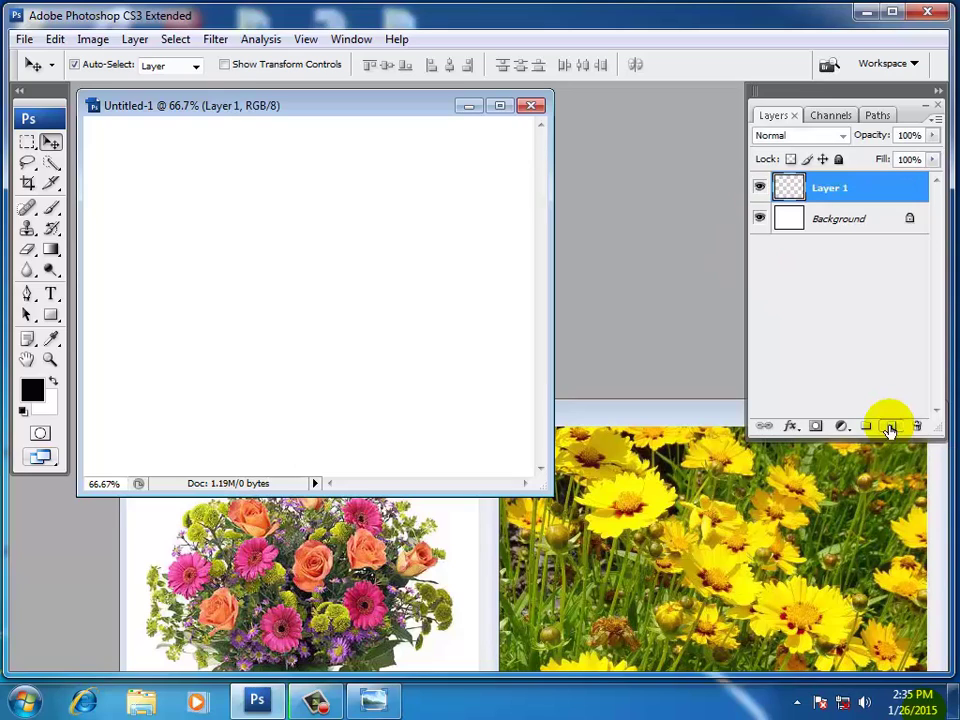
{"action": "double_click", "coordinate": [836, 190]}
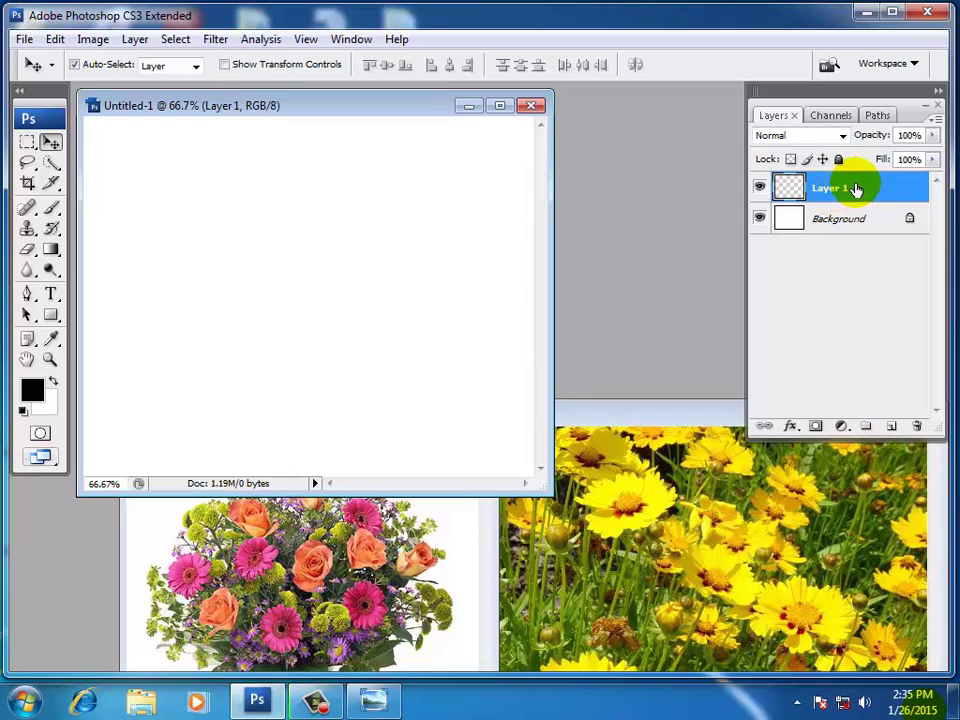
{"action": "key", "text": "Return"}
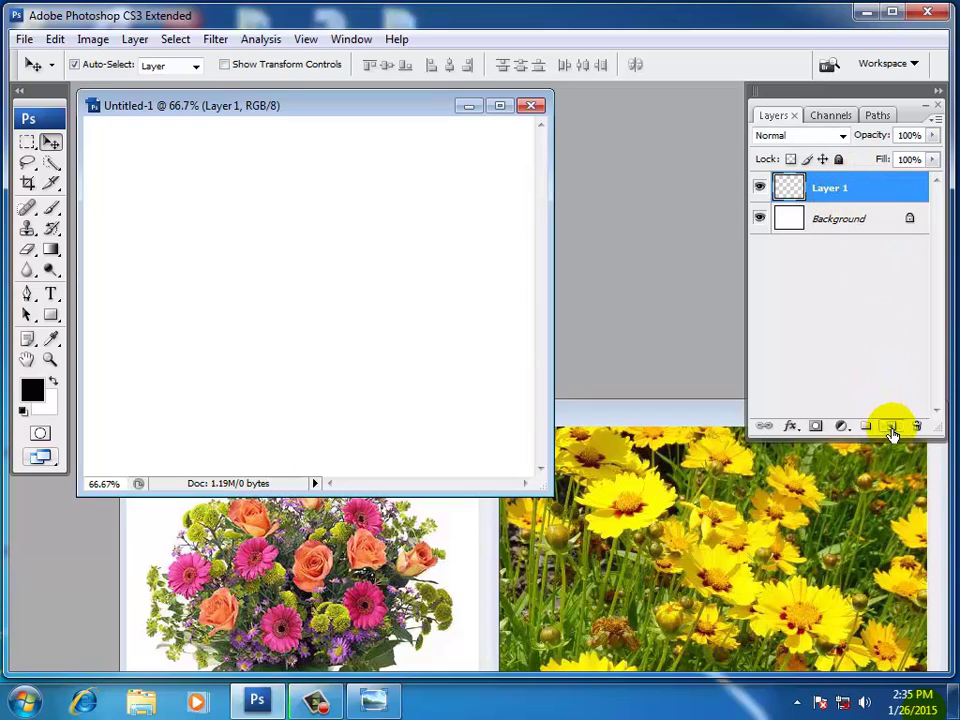
{"action": "left_click", "coordinate": [891, 428]}
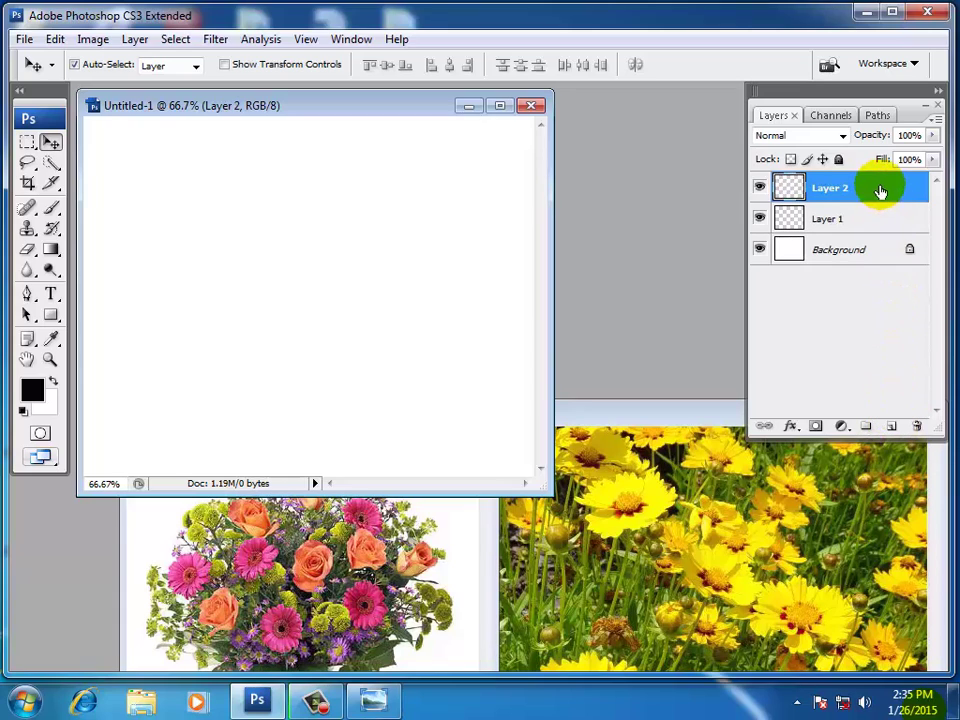
{"action": "left_click", "coordinate": [866, 220]}
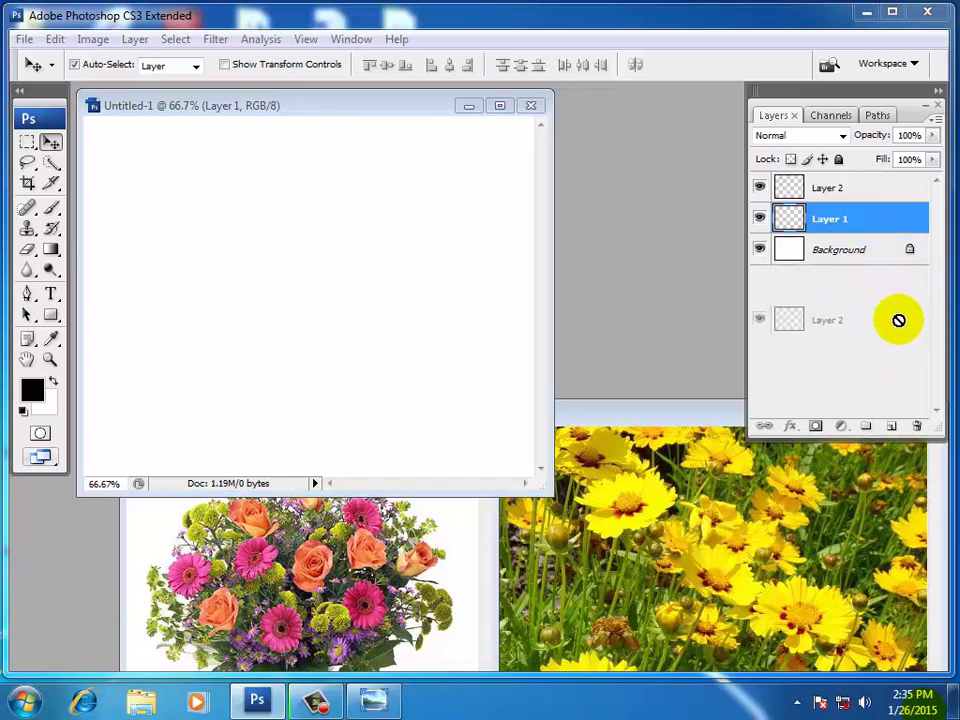
{"action": "left_click_drag", "start_coordinate": [870, 254], "coordinate": [916, 425]}
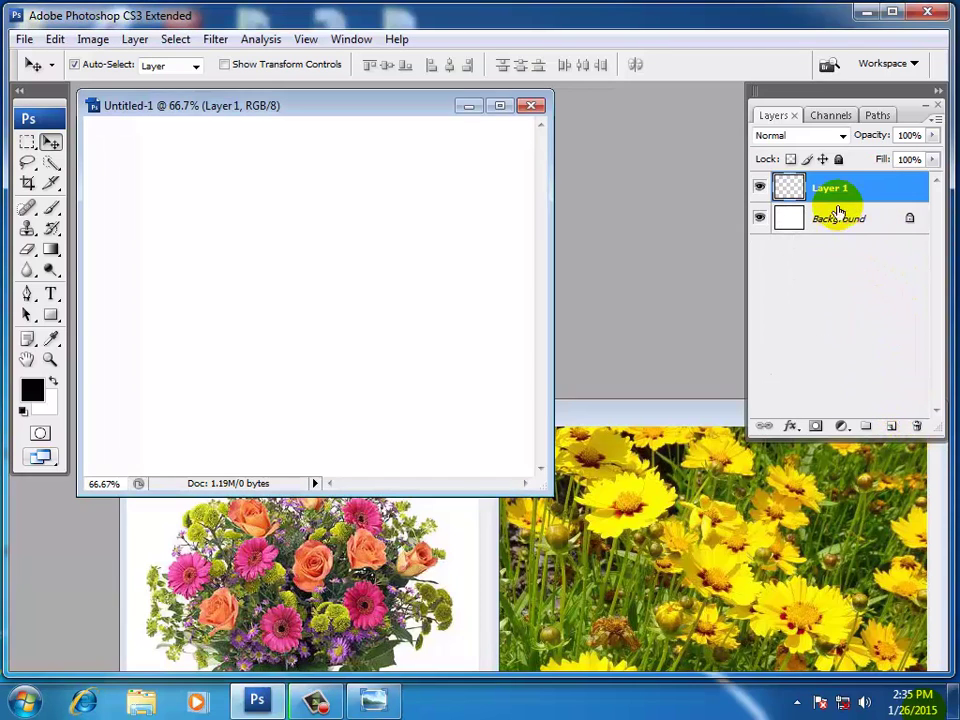
{"action": "mouse_move", "coordinate": [851, 187]}
{"action": "left_mouse_down"}
{"action": "mouse_move", "coordinate": [902, 405]}
{"action": "mouse_move", "coordinate": [916, 425]}
{"action": "left_mouse_up"}
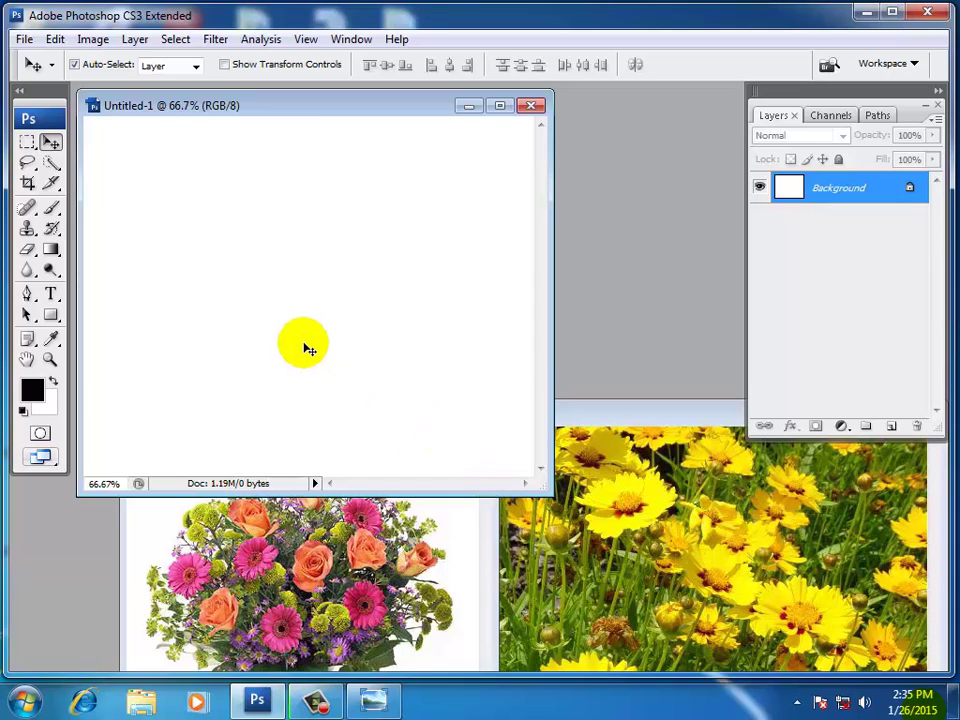
Step: Drag the flowers 2.JPG photo into Untitled-1 as a new layer
{"action": "left_click", "coordinate": [679, 536]}
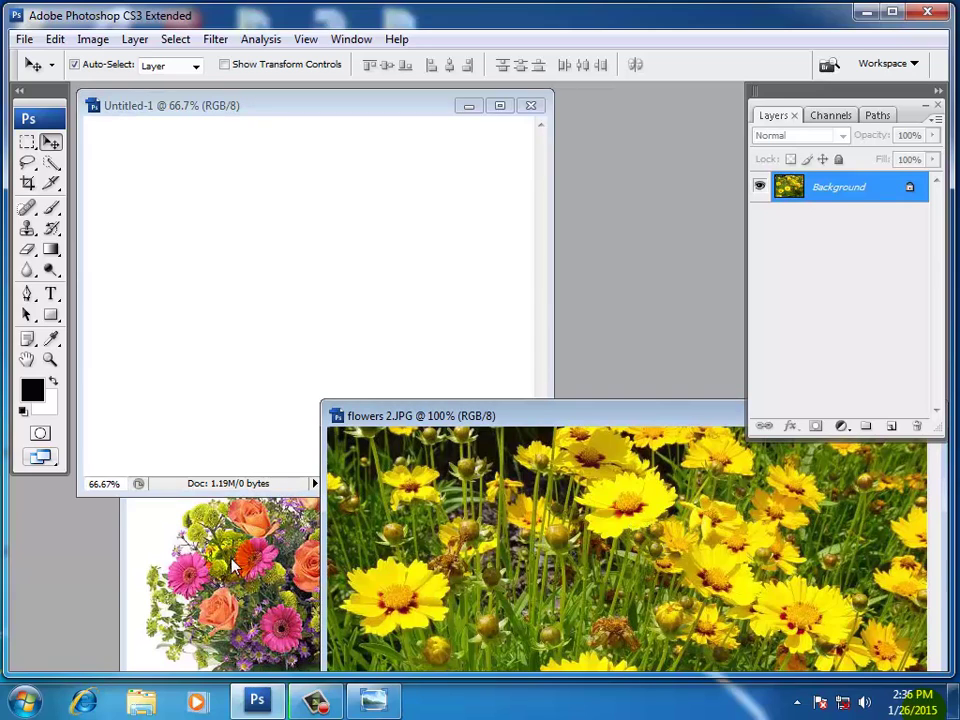
{"action": "left_click_drag", "start_coordinate": [604, 524], "coordinate": [292, 343]}
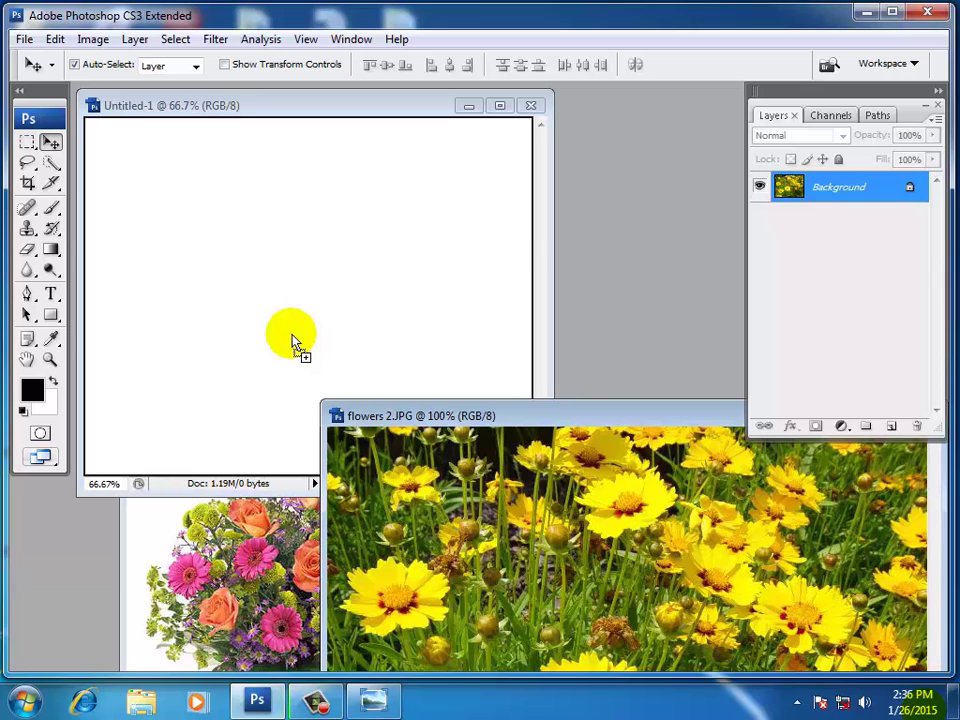
{"action": "left_click_drag", "start_coordinate": [248, 334], "coordinate": [272, 258]}
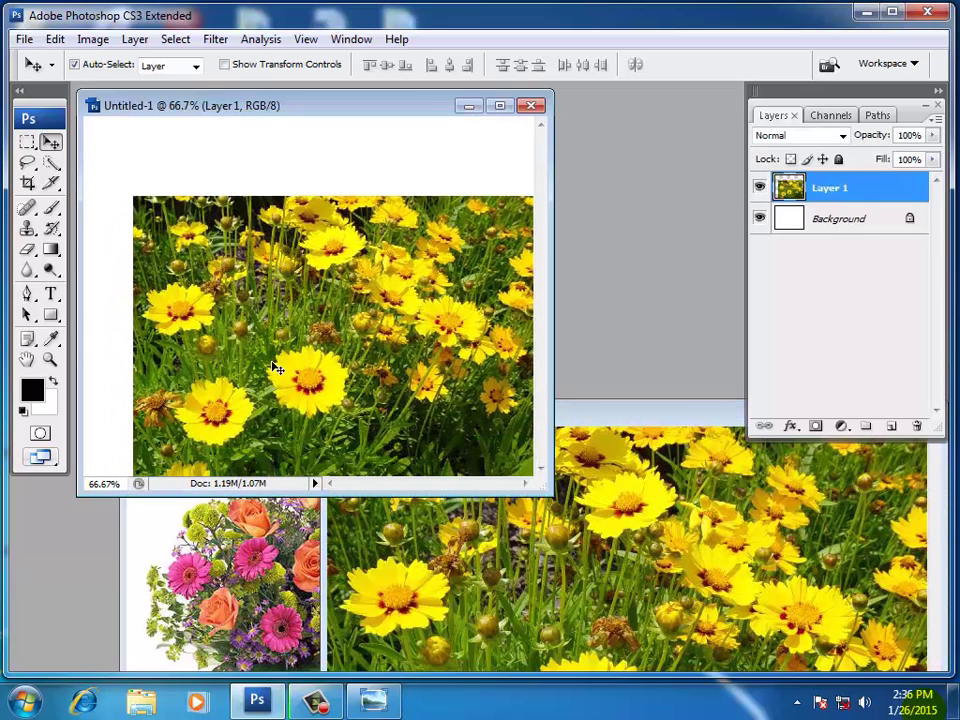
Step: Free Transform the flowers down to about 39% by 47%, centred on the canvas
{"action": "key", "text": "ctrl+t"}
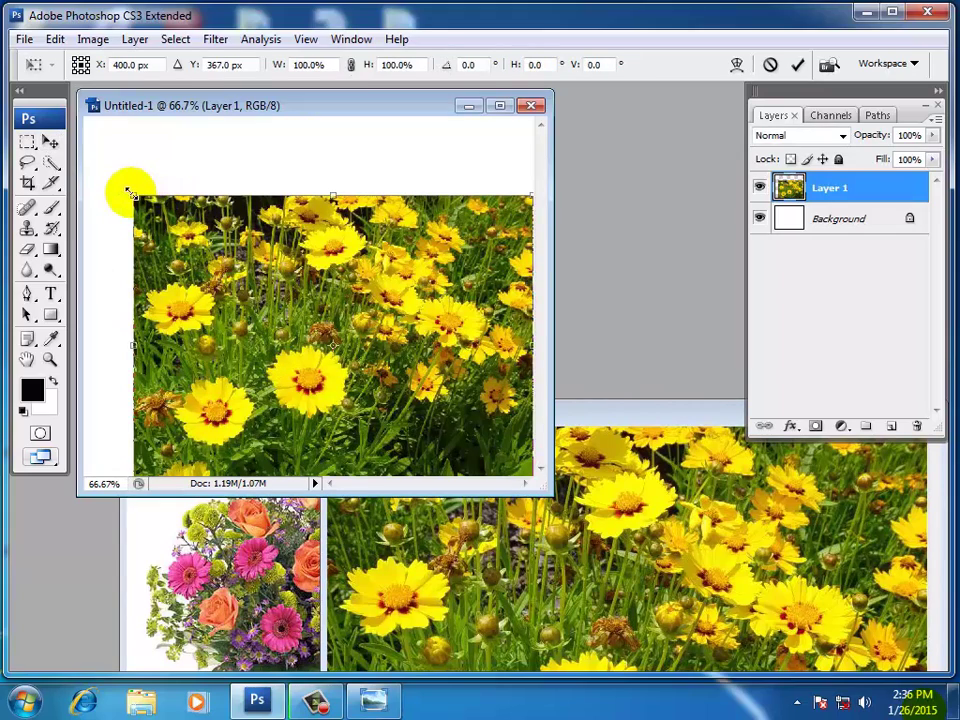
{"action": "left_click_drag", "start_coordinate": [133, 196], "coordinate": [370, 321]}
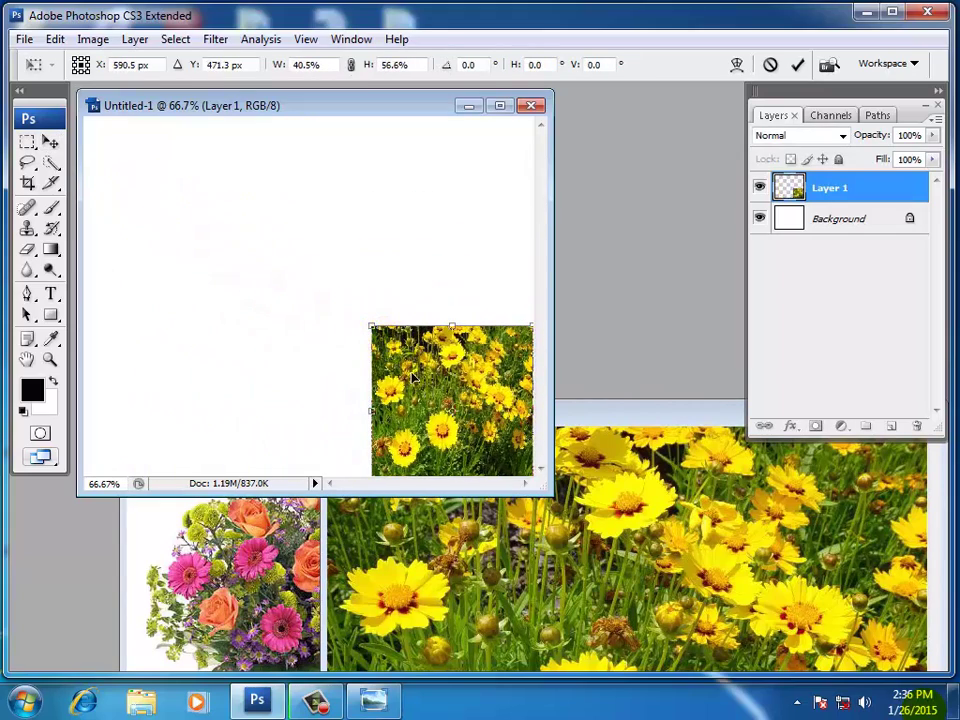
{"action": "left_click_drag", "start_coordinate": [410, 371], "coordinate": [297, 258]}
{"action": "left_click_drag", "start_coordinate": [258, 209], "coordinate": [263, 233]}
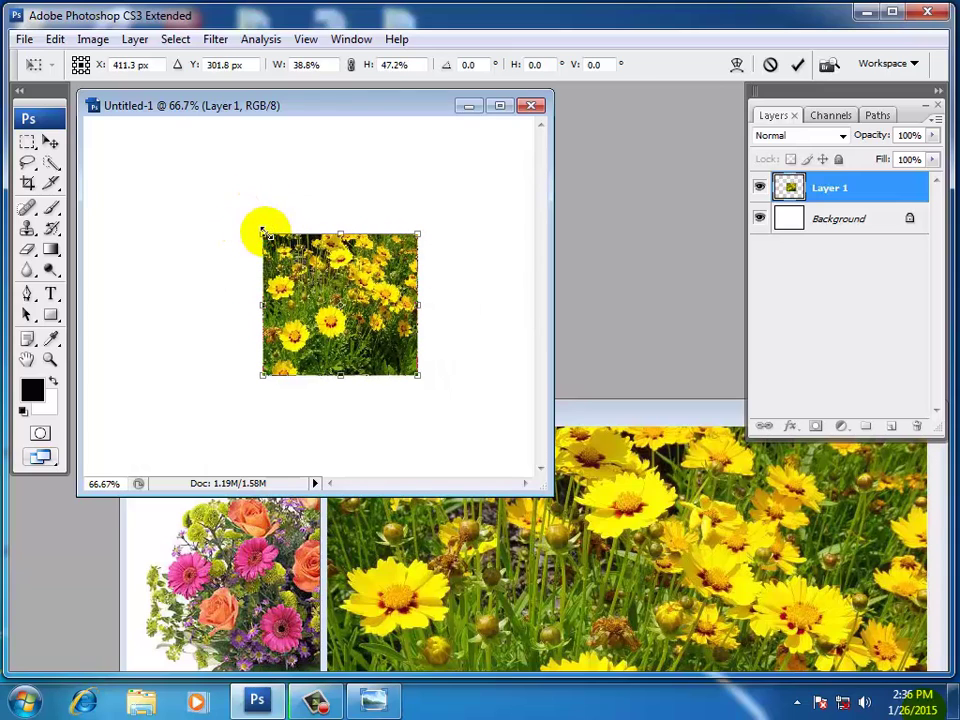
{"action": "key", "text": "Return"}
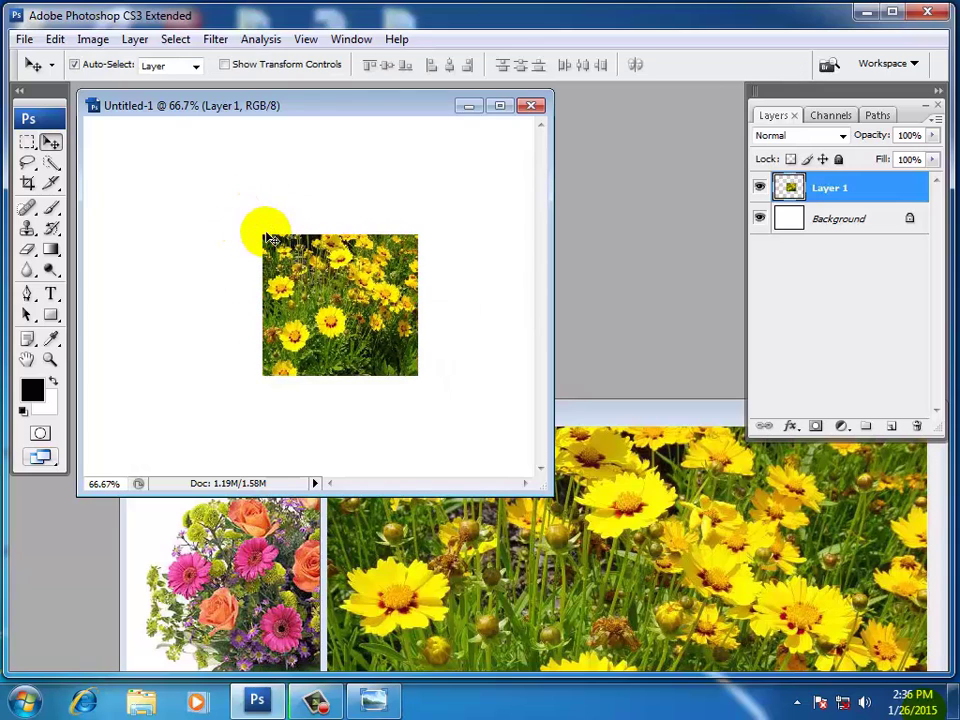
Step: Keep Move tool Auto-Select set to Layer, then drag Layer 1 to the trash
{"action": "left_click", "coordinate": [75, 66]}
{"action": "left_click", "coordinate": [75, 66]}
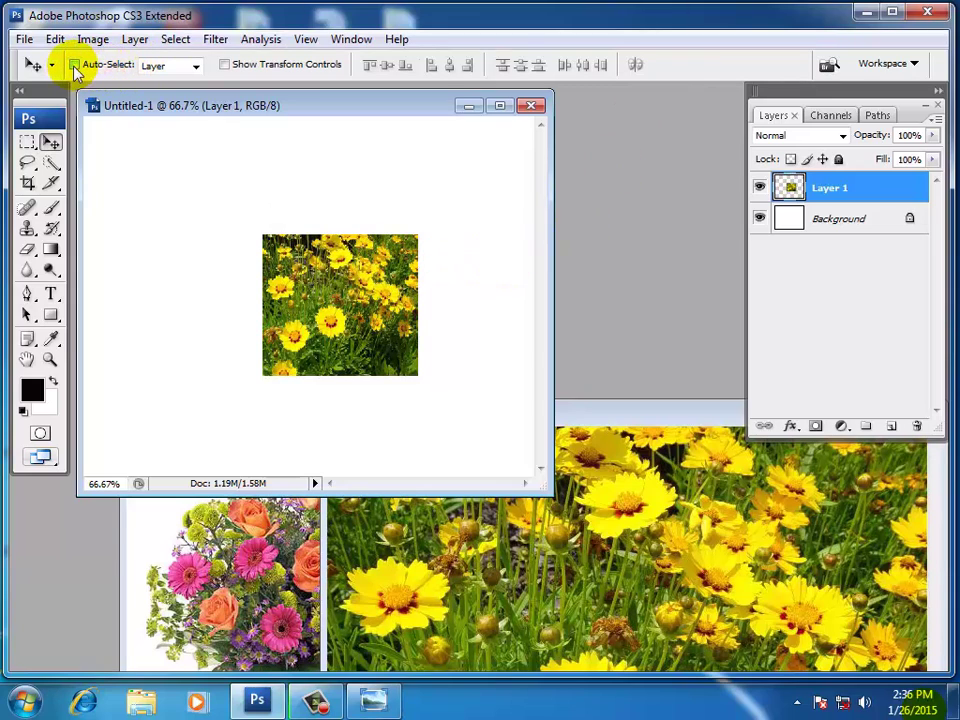
{"action": "left_click", "coordinate": [194, 67]}
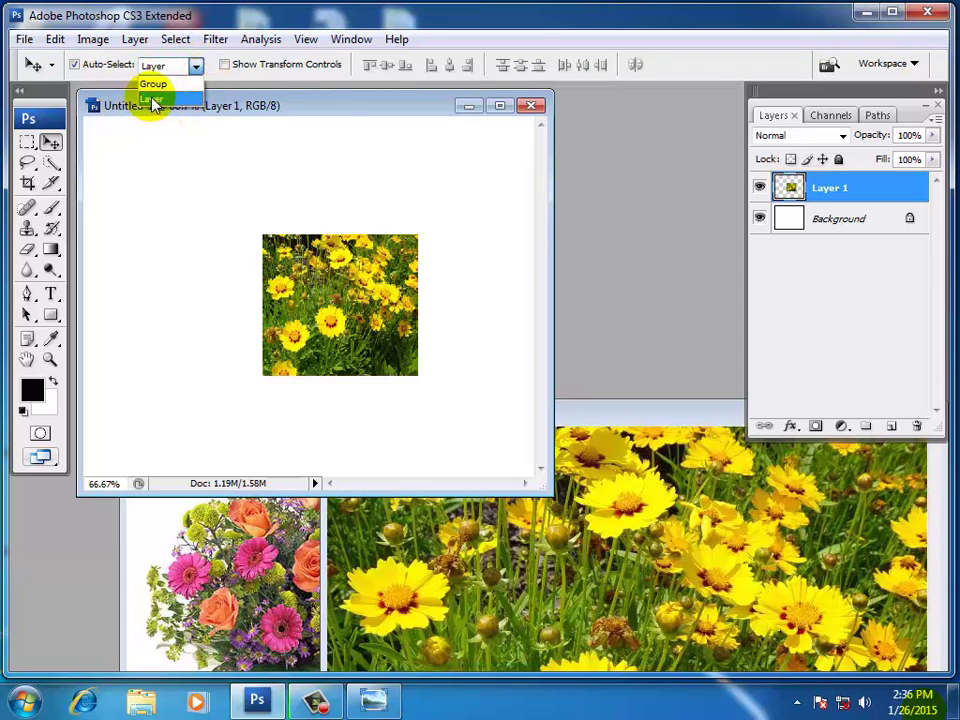
{"action": "left_click", "coordinate": [153, 101]}
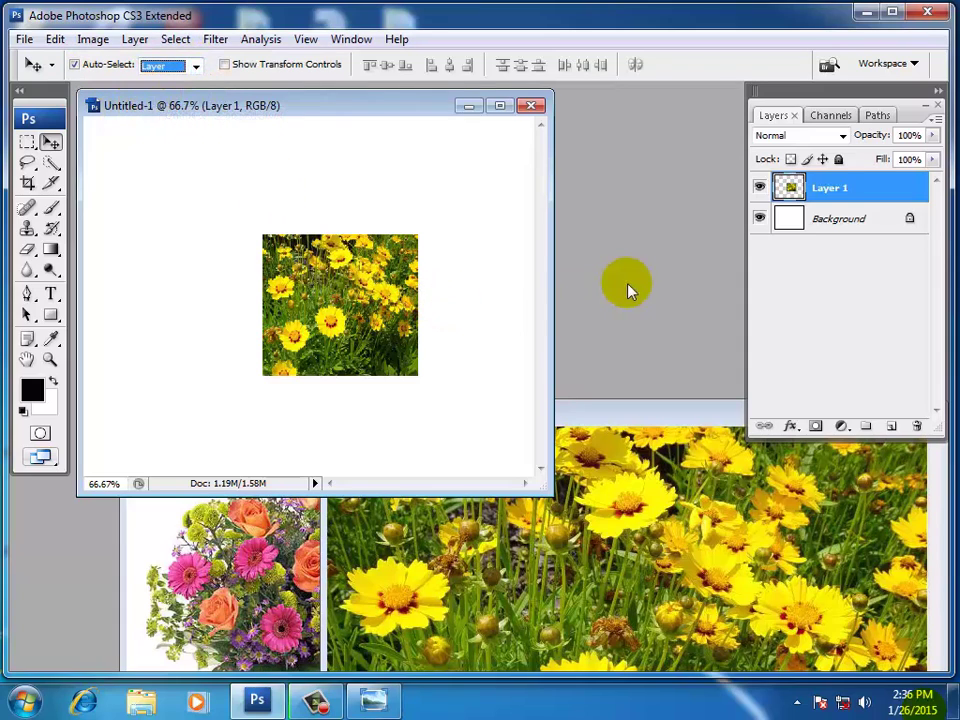
{"action": "left_click_drag", "start_coordinate": [875, 187], "coordinate": [919, 427]}
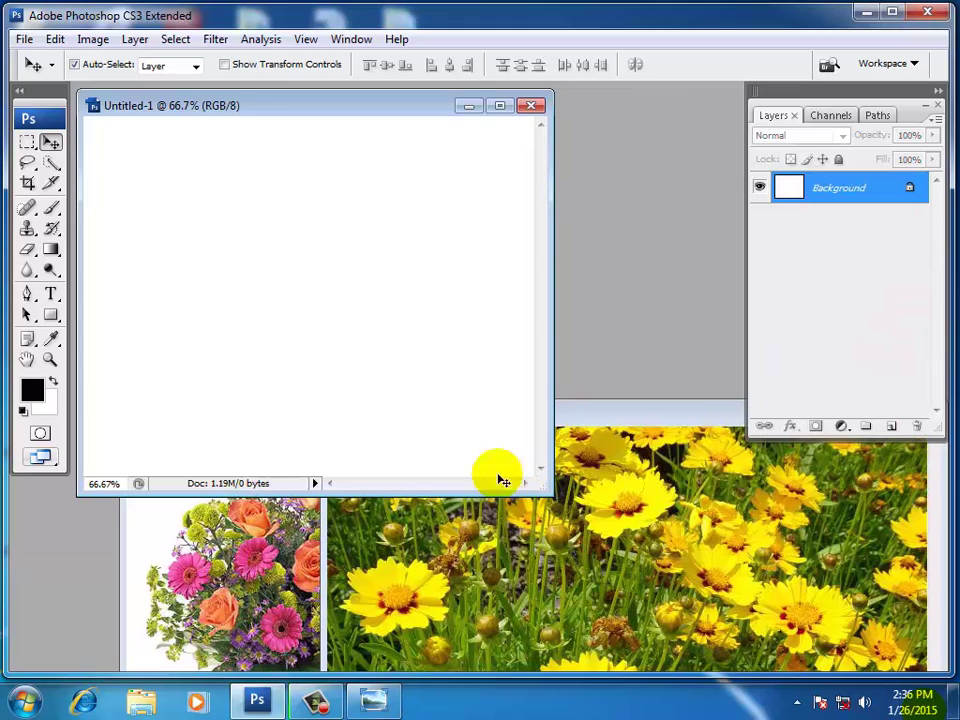
{"action": "left_click", "coordinate": [314, 699]}
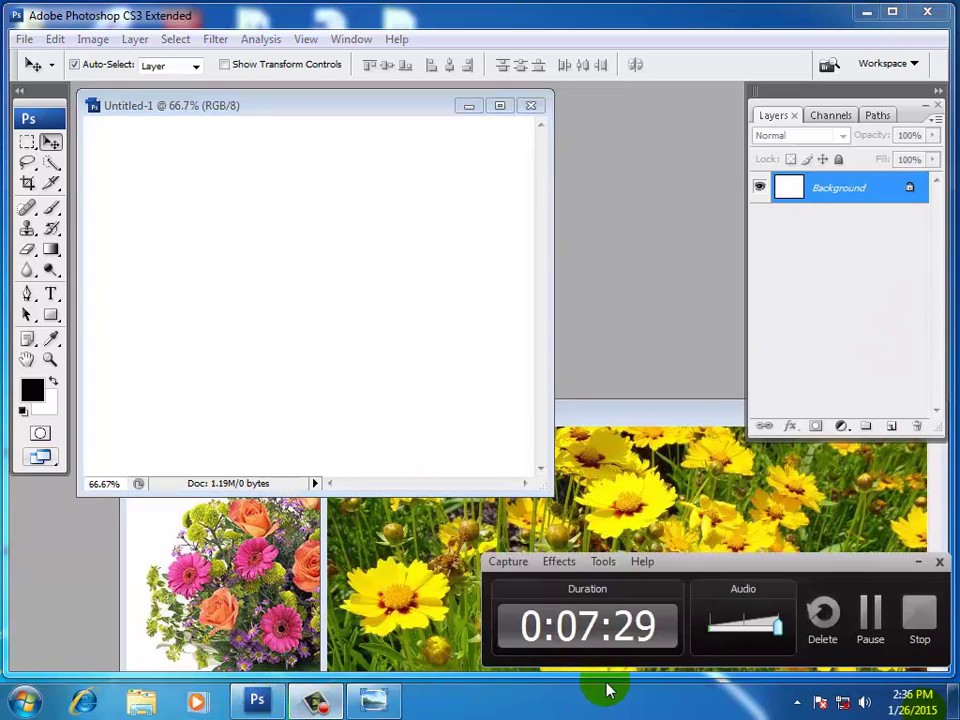